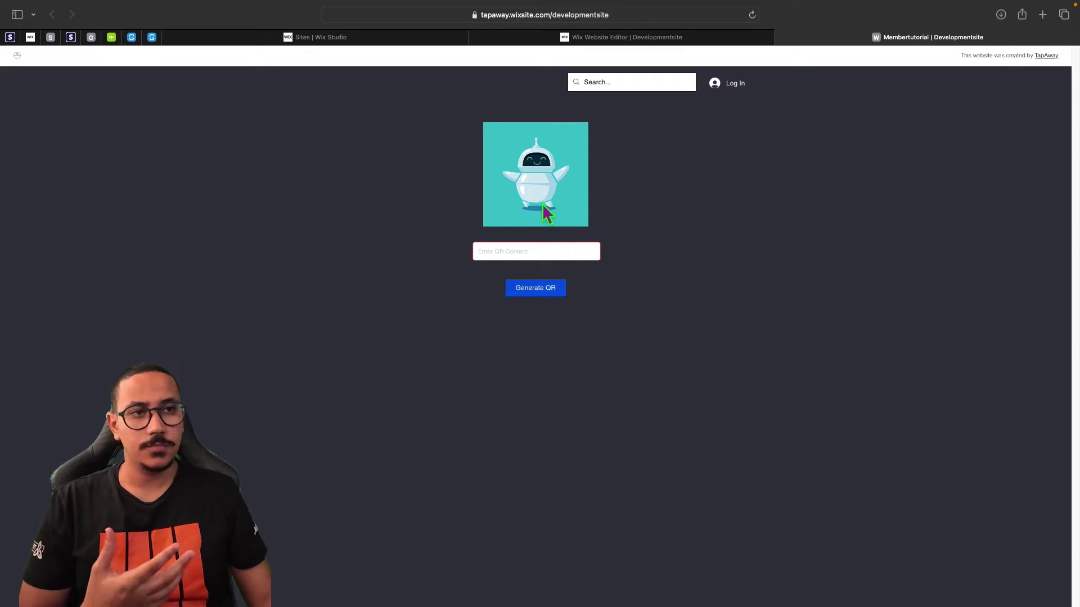
Type test text into the live QR content field, generate a QR code, then return to the editor tab.
left_click(510, 256)
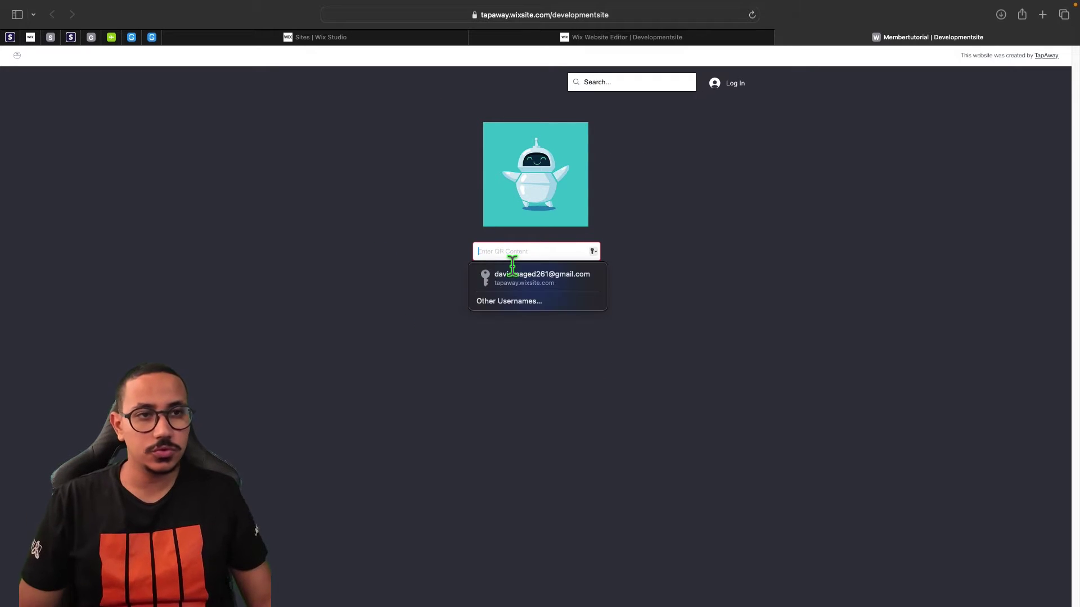
type("dsfdsfdsfsdffds")
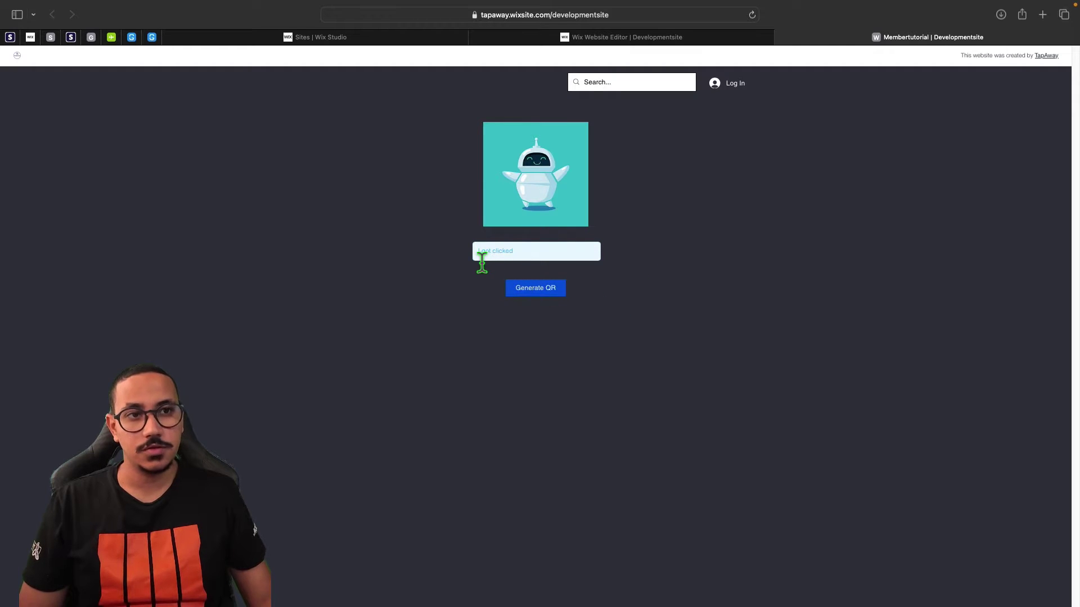
left_click_drag(482, 260, 532, 262)
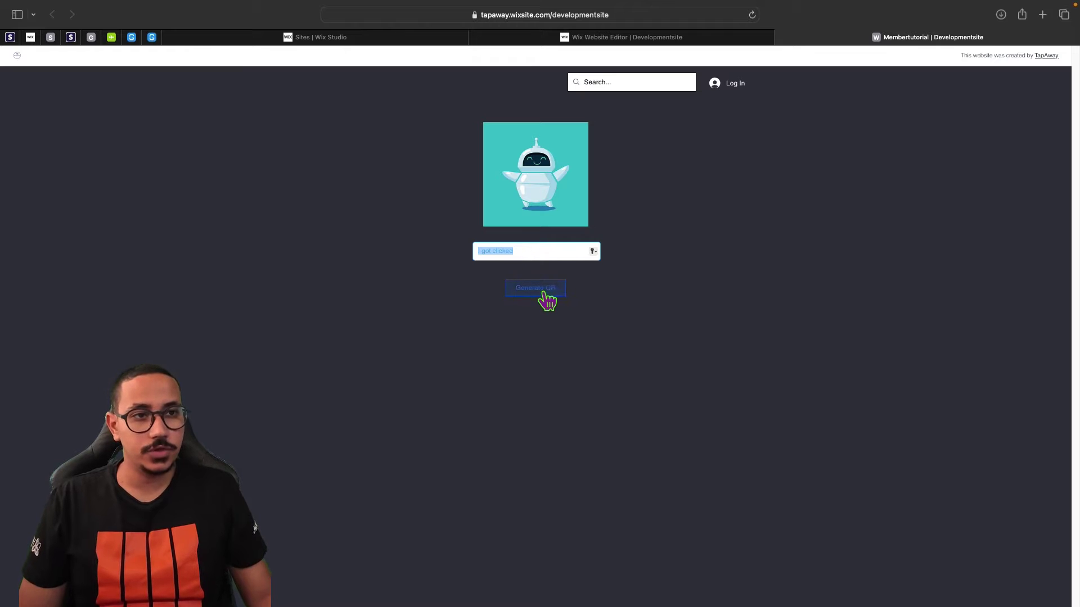
left_click(531, 256)
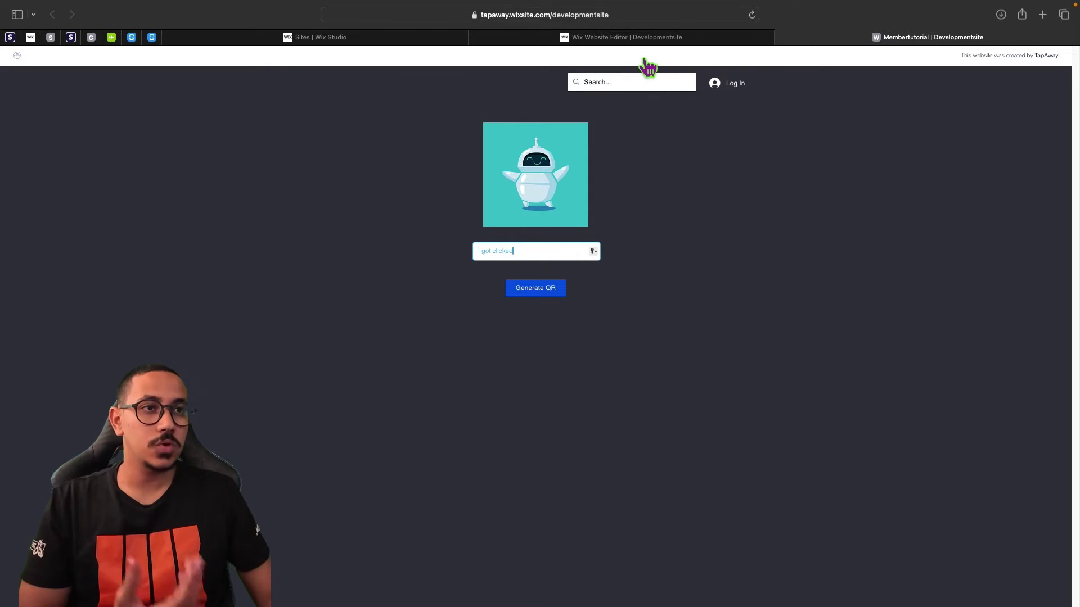
left_click(641, 40)
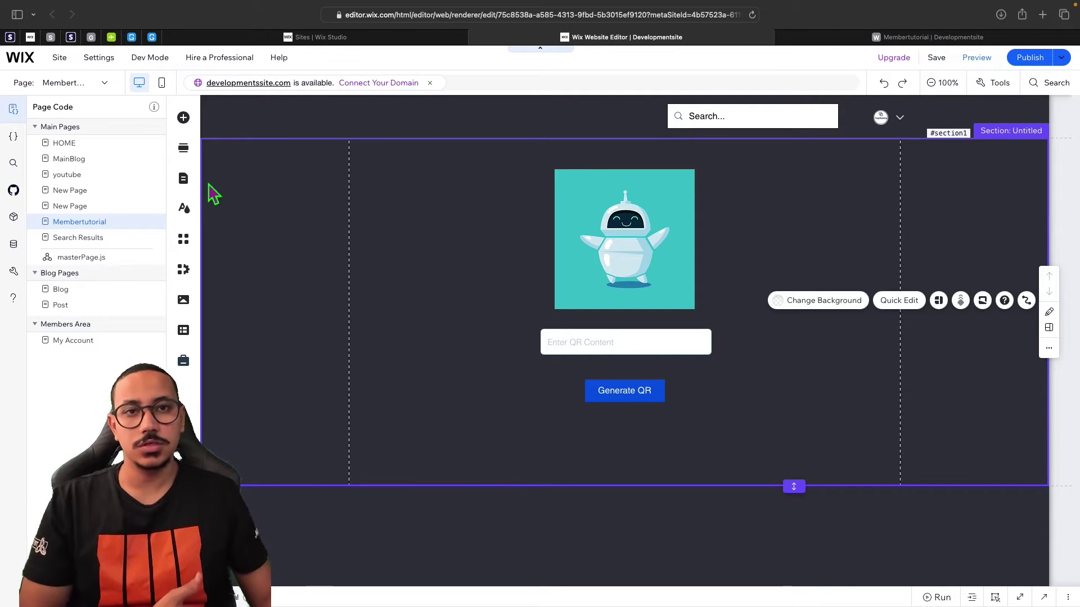
left_click(184, 180)
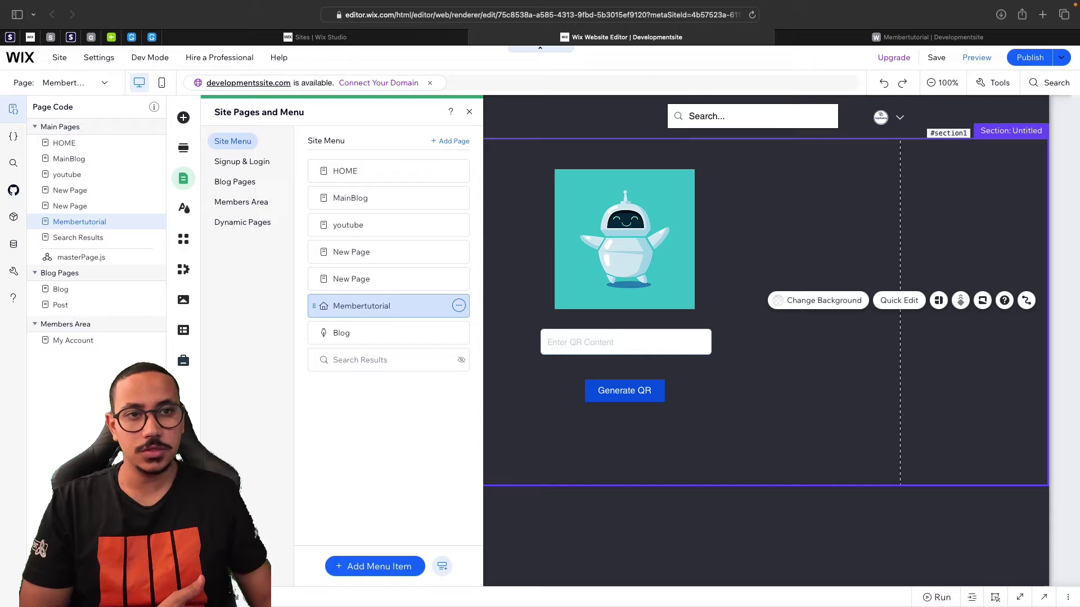
left_click(460, 307)
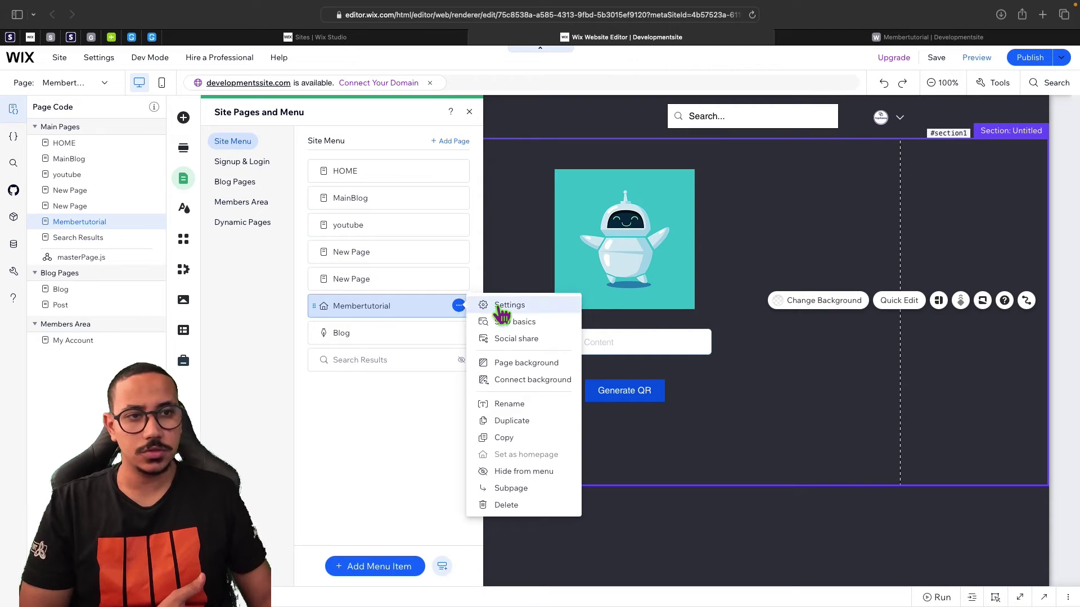
left_click(500, 307)
left_click(639, 141)
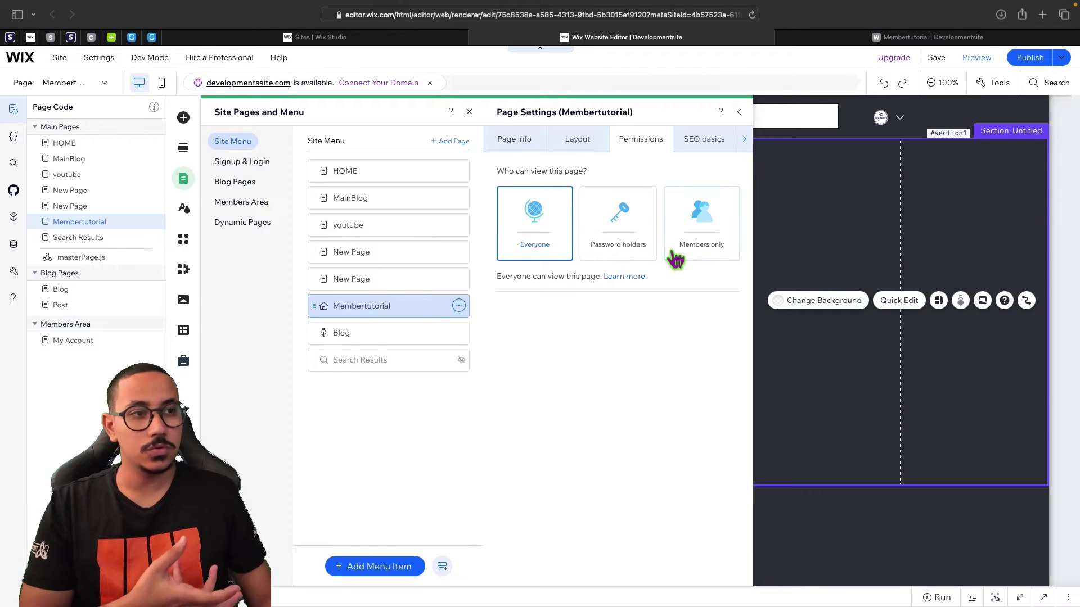
left_click(614, 249)
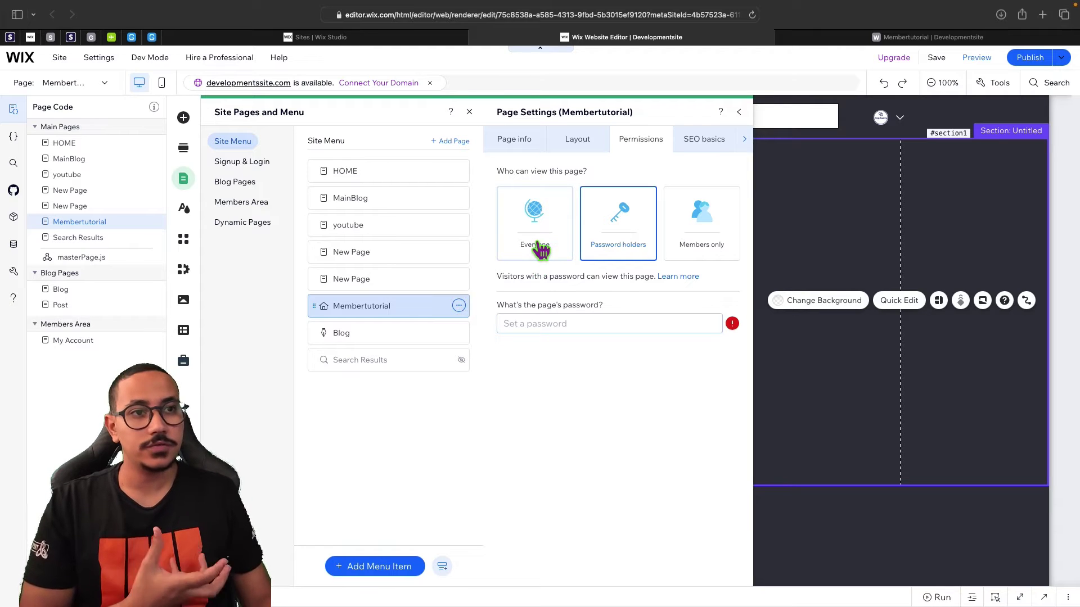
left_click(534, 248)
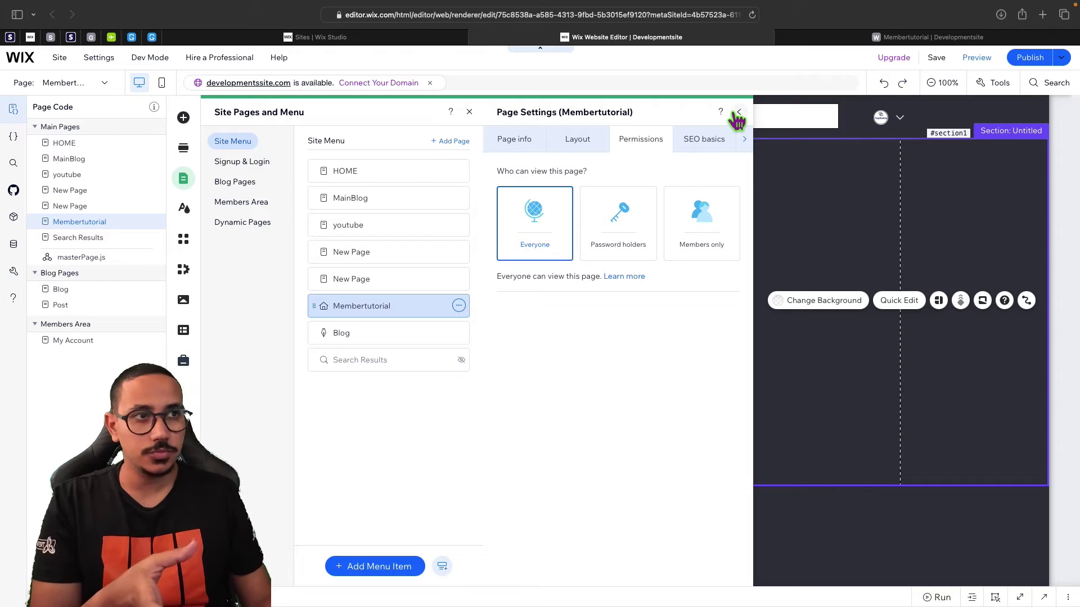
left_click(739, 112)
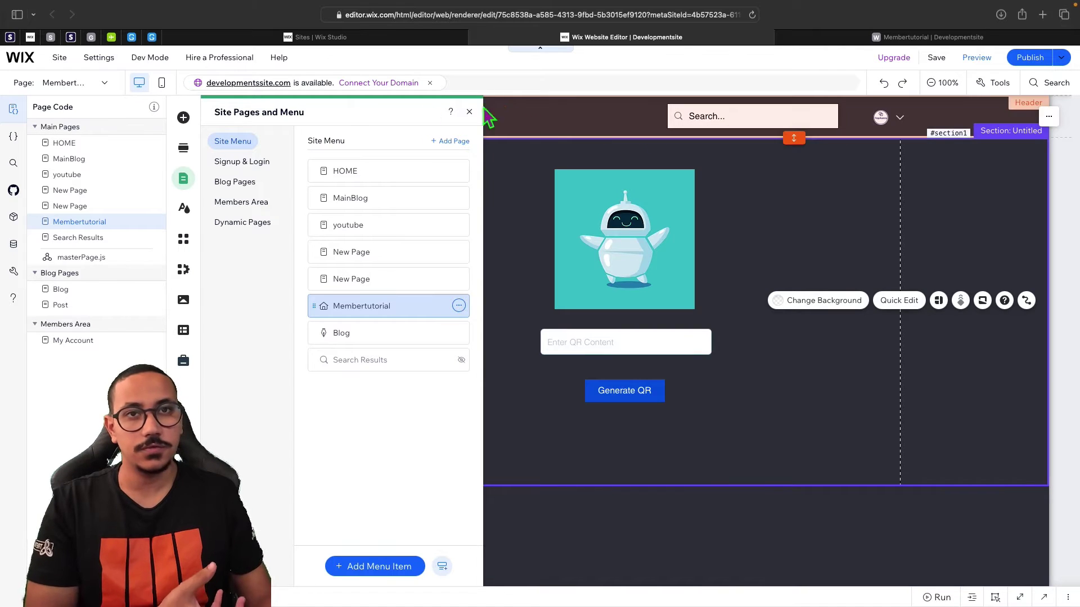
mouse_move(150, 58)
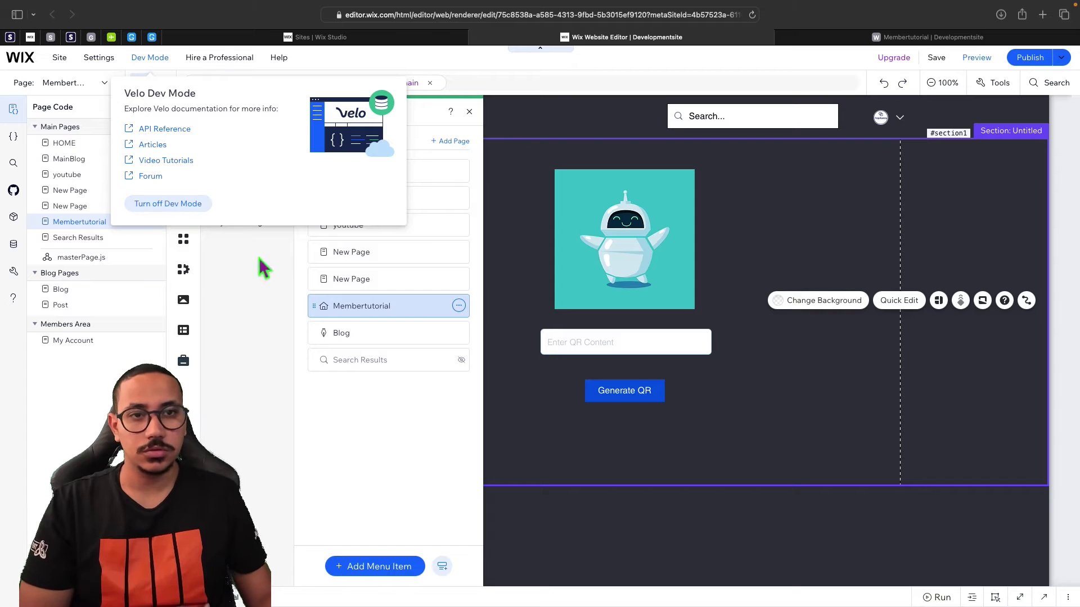
left_click(470, 112)
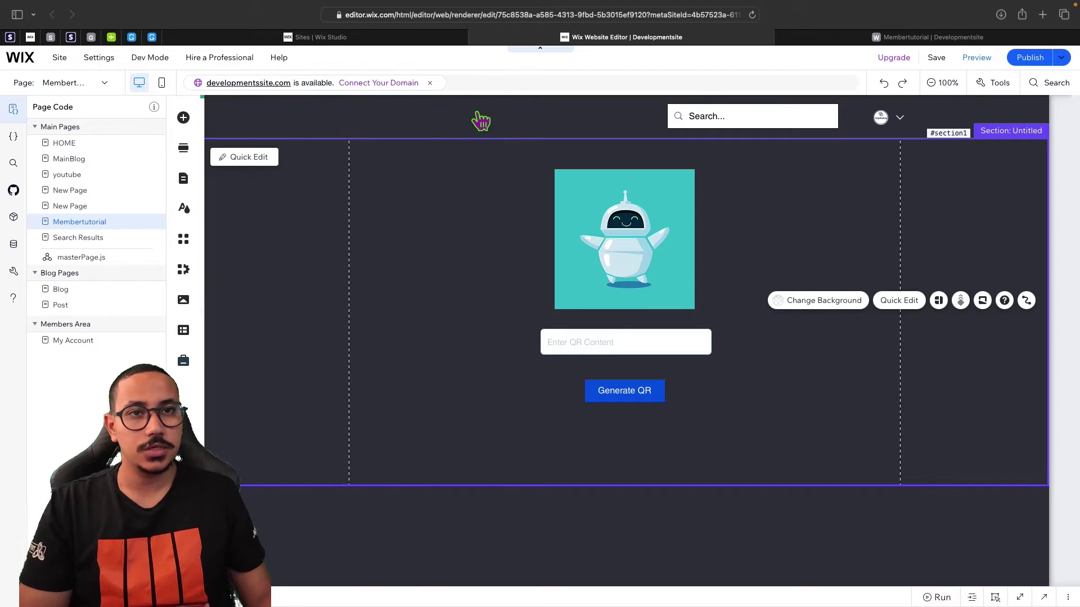
Drag the first light Themed Box from Add Elements > Box onto the robot image.
left_click(184, 118)
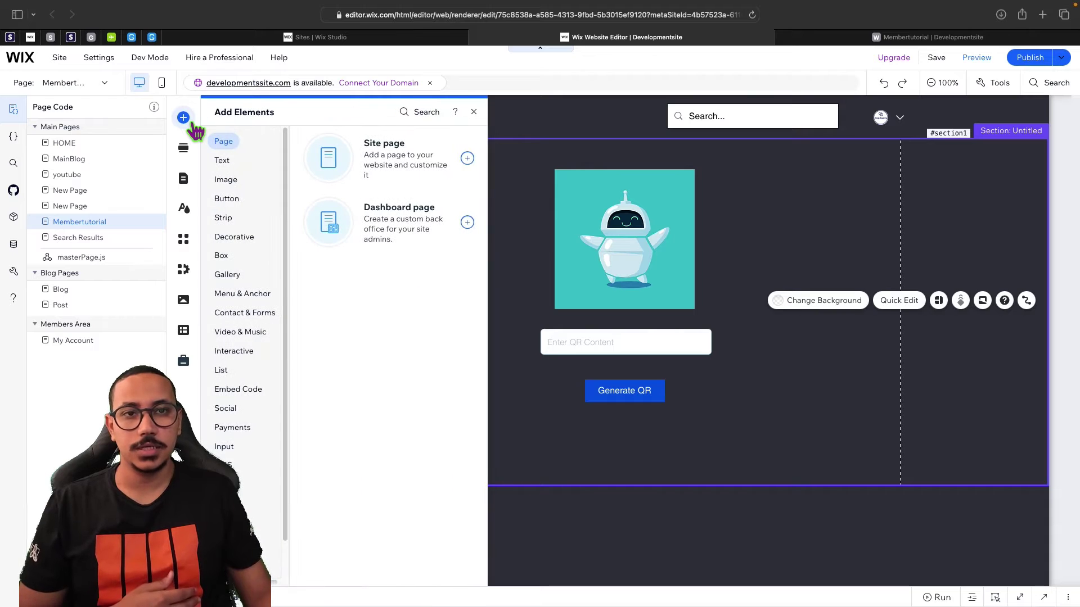
left_click(223, 262)
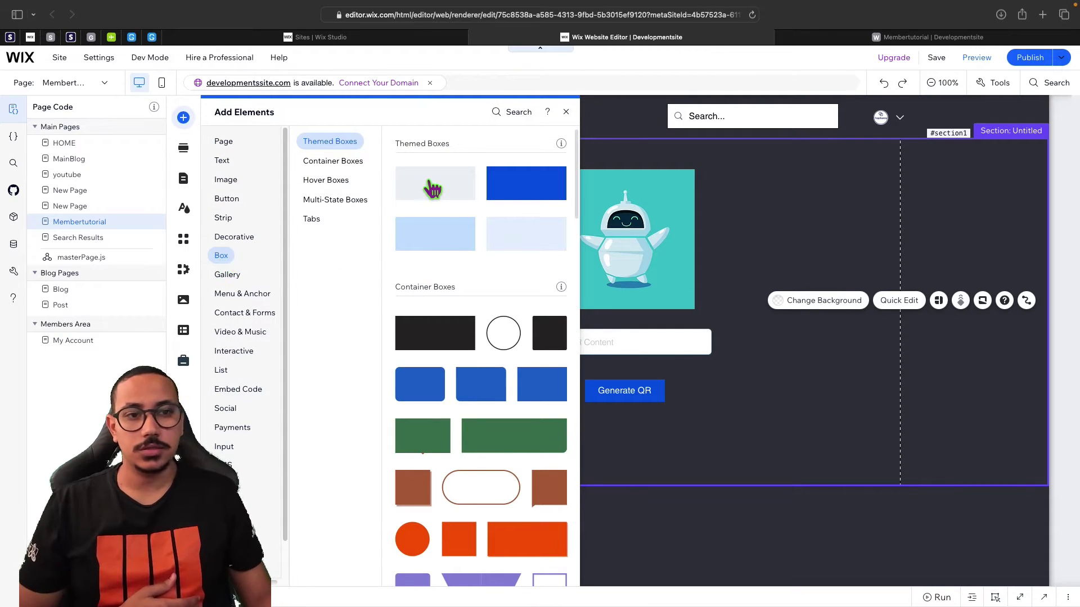
left_click_drag(433, 190, 505, 213)
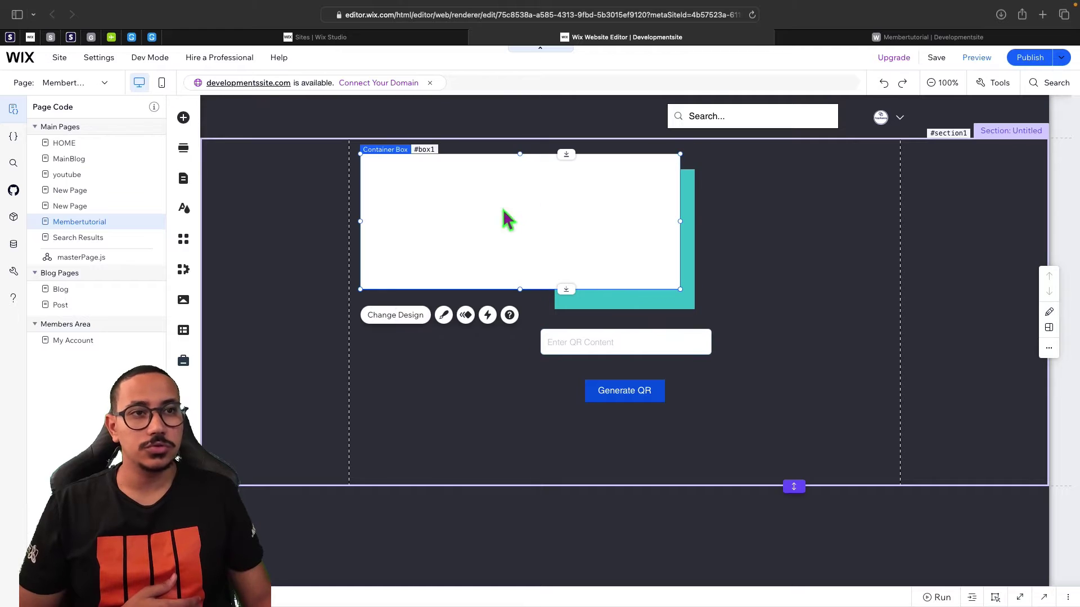
Give the box a black background at 62% opacity and nudge it slightly up and left.
left_click(445, 316)
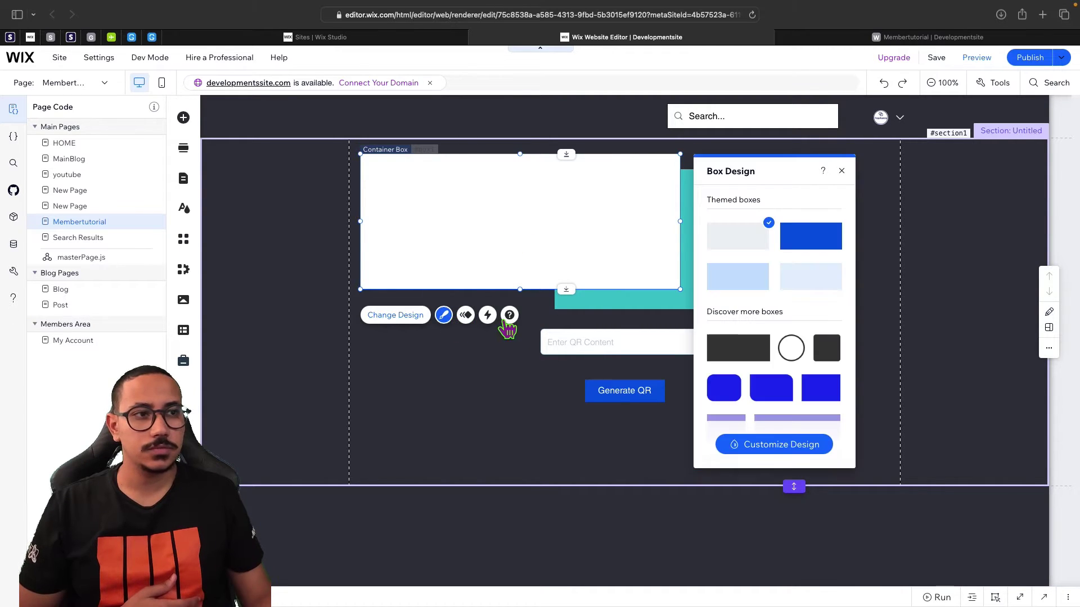
left_click(779, 450)
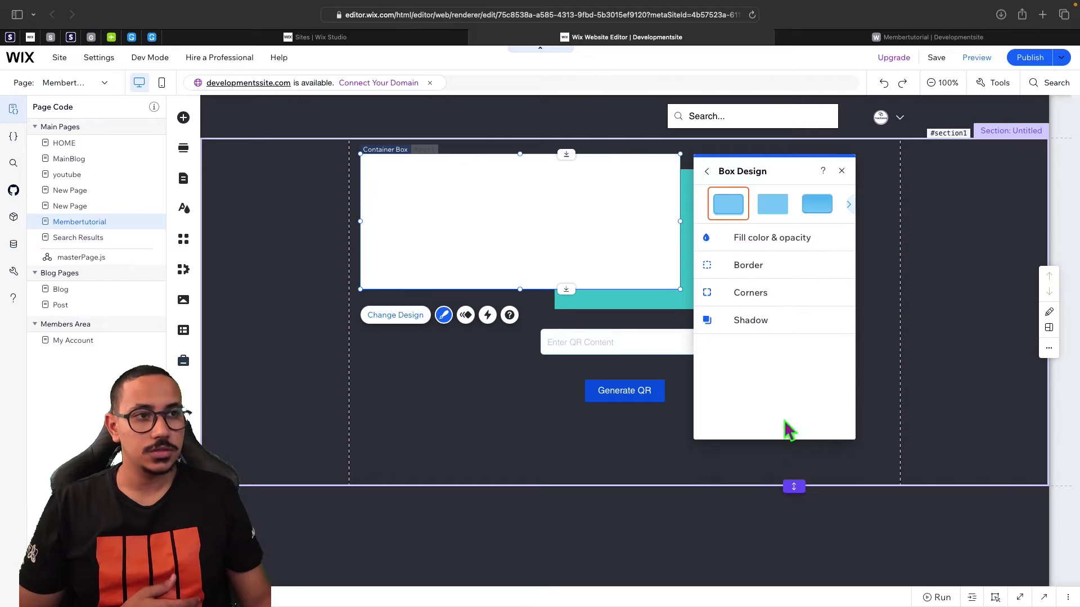
left_click(755, 252)
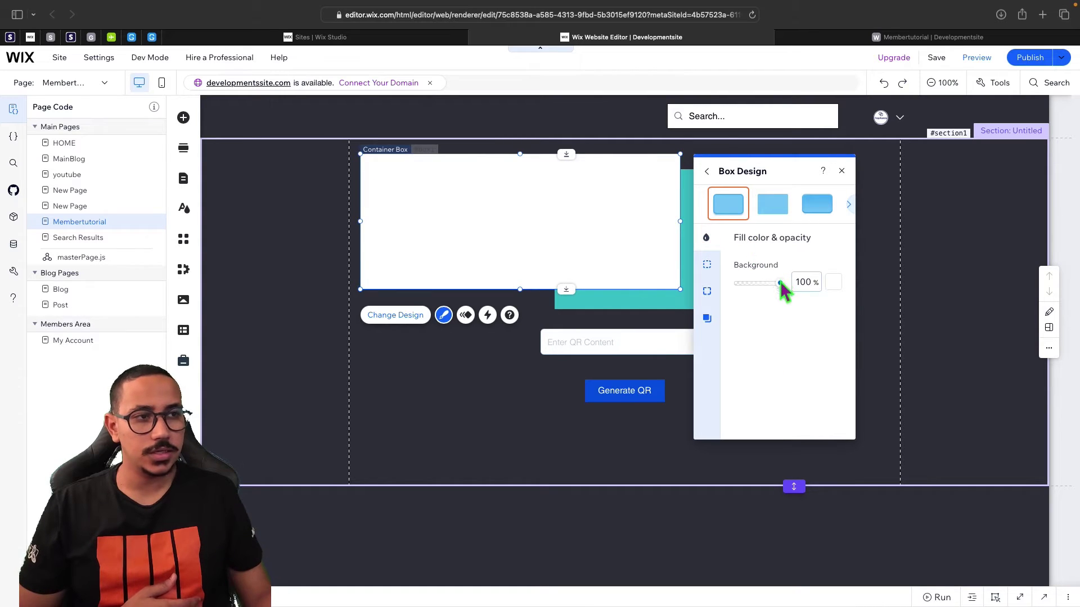
left_click_drag(783, 283, 777, 290)
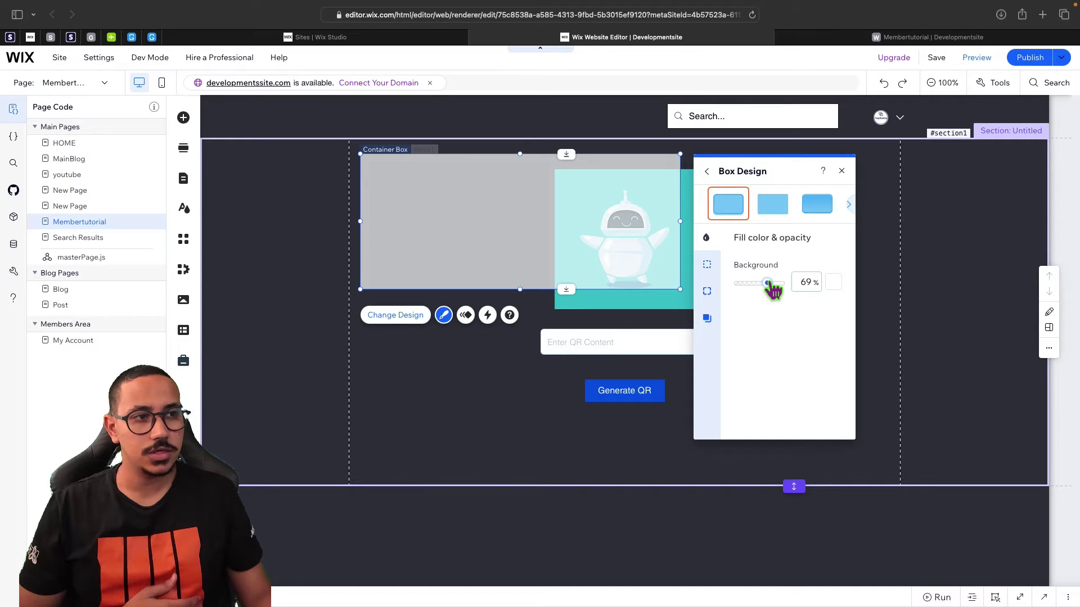
left_click(834, 282)
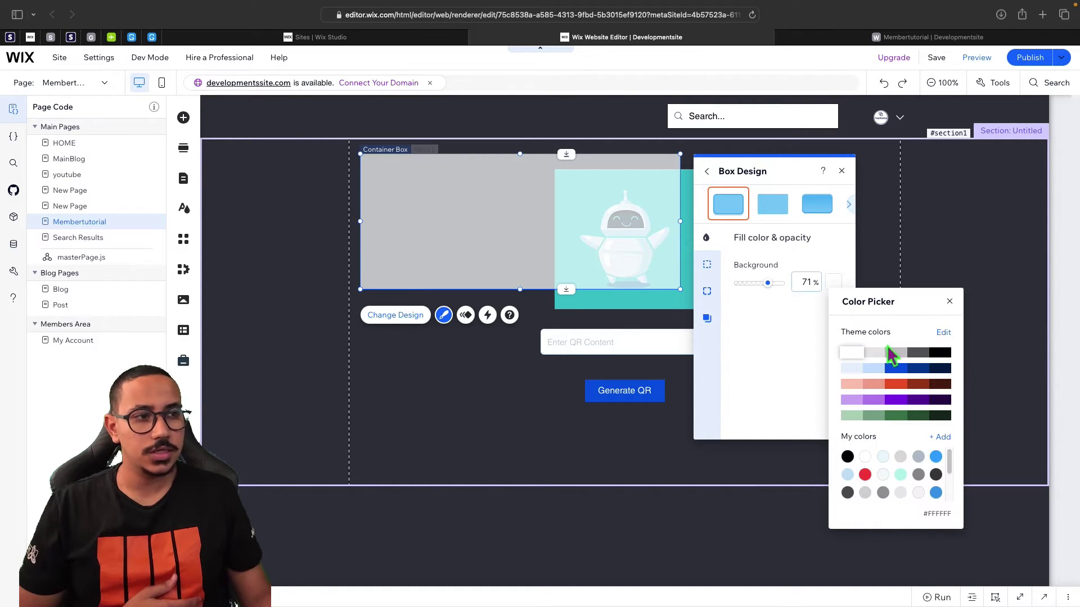
left_click(914, 353)
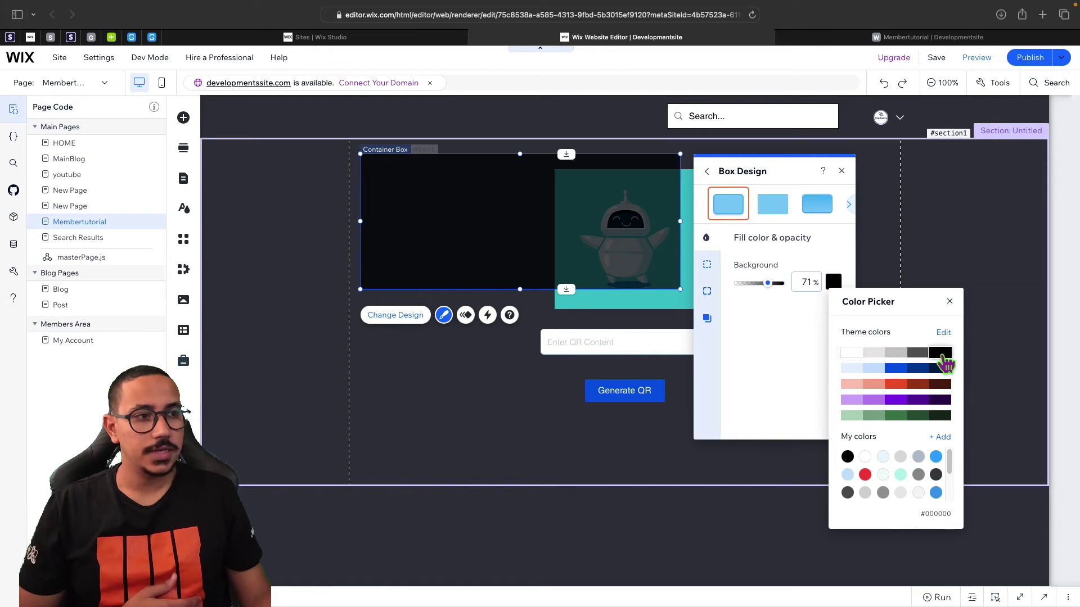
left_click(945, 363)
left_click(847, 187)
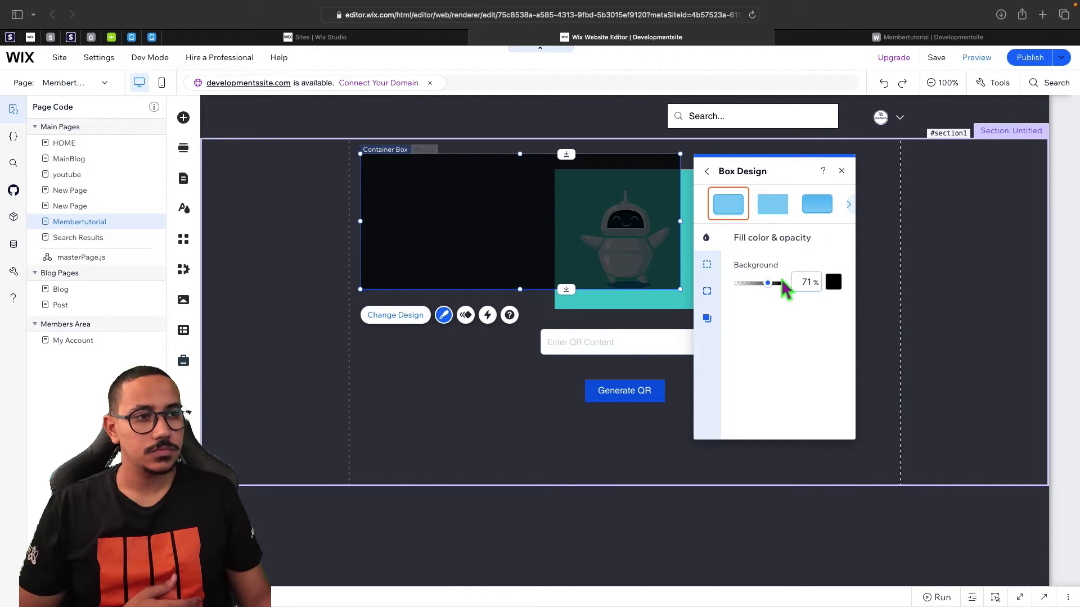
left_click_drag(774, 289, 779, 283)
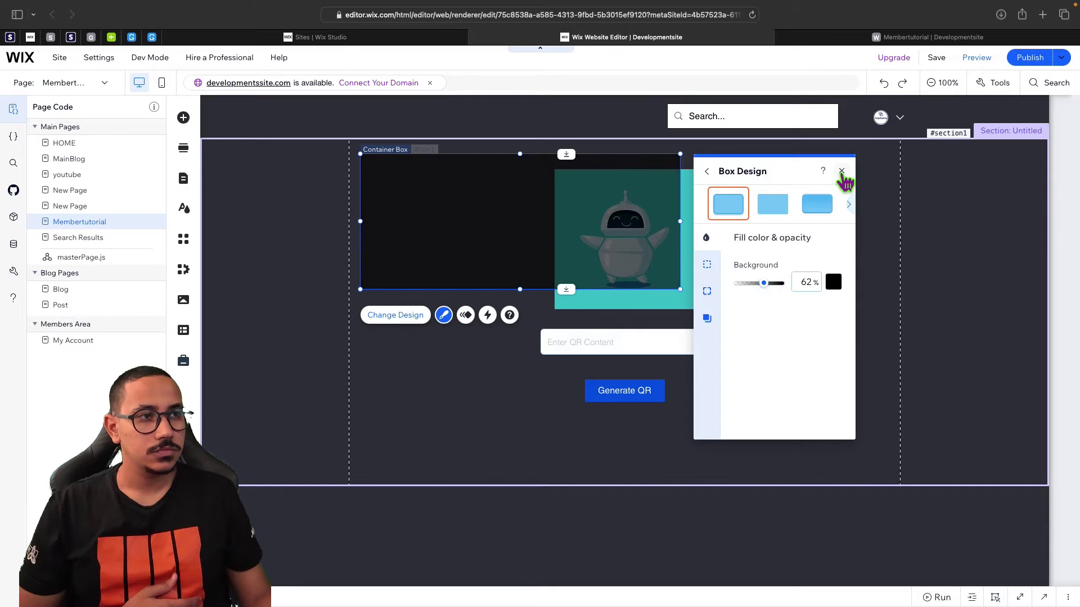
left_click(841, 171)
mouse_move(552, 236)
left_mouse_down()
mouse_move(525, 240)
mouse_move(540, 228)
left_mouse_up()
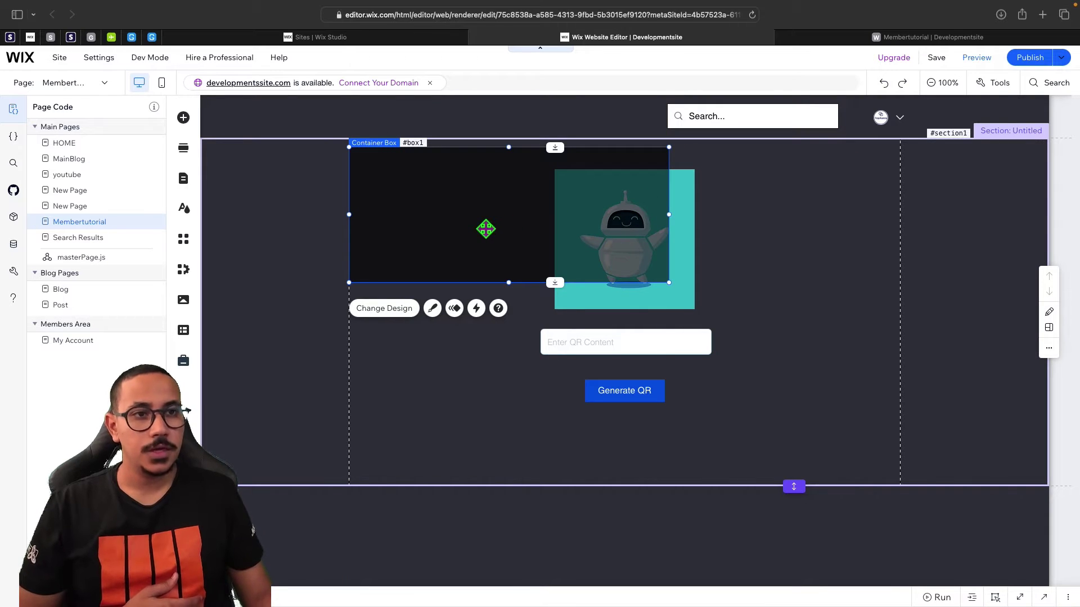
Move the dark box left, stretch it over the image, field and button, and try publishing.
left_click_drag(477, 257, 363, 246)
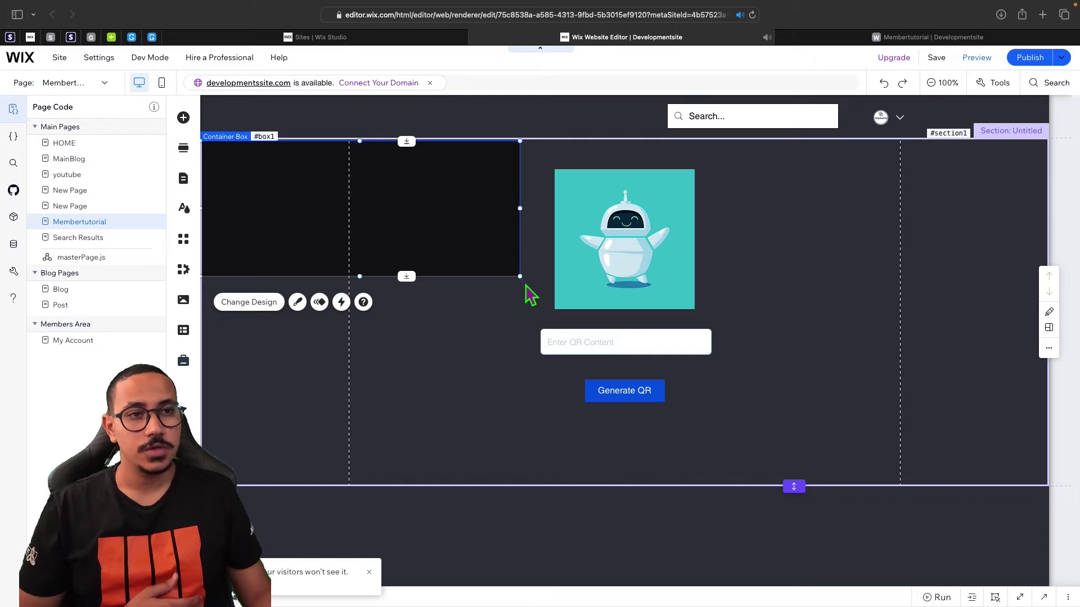
left_click_drag(530, 286, 872, 494)
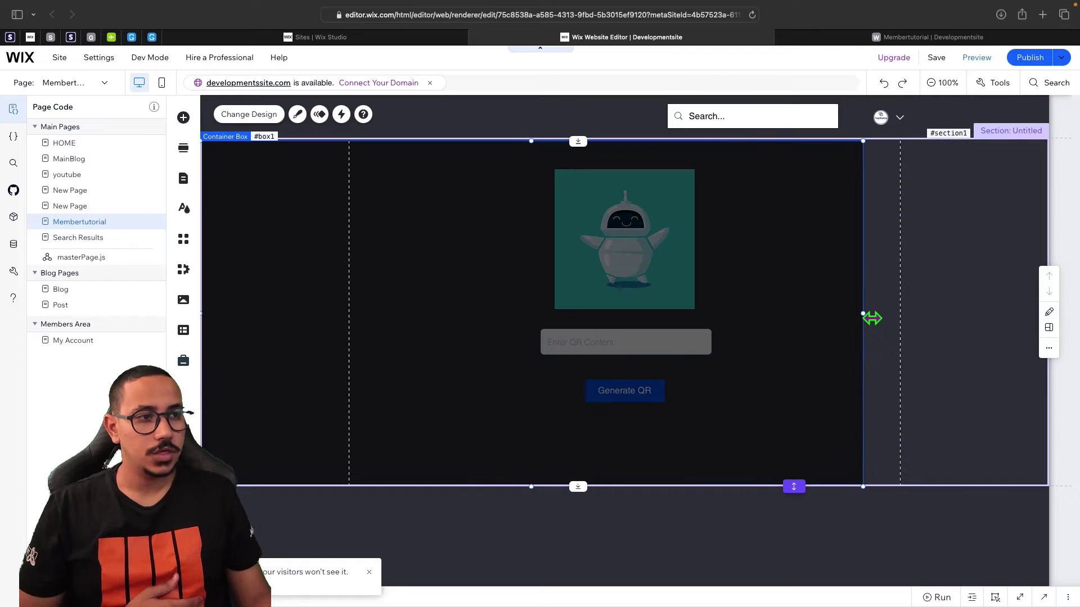
left_click_drag(890, 317, 1050, 310)
left_click(1024, 59)
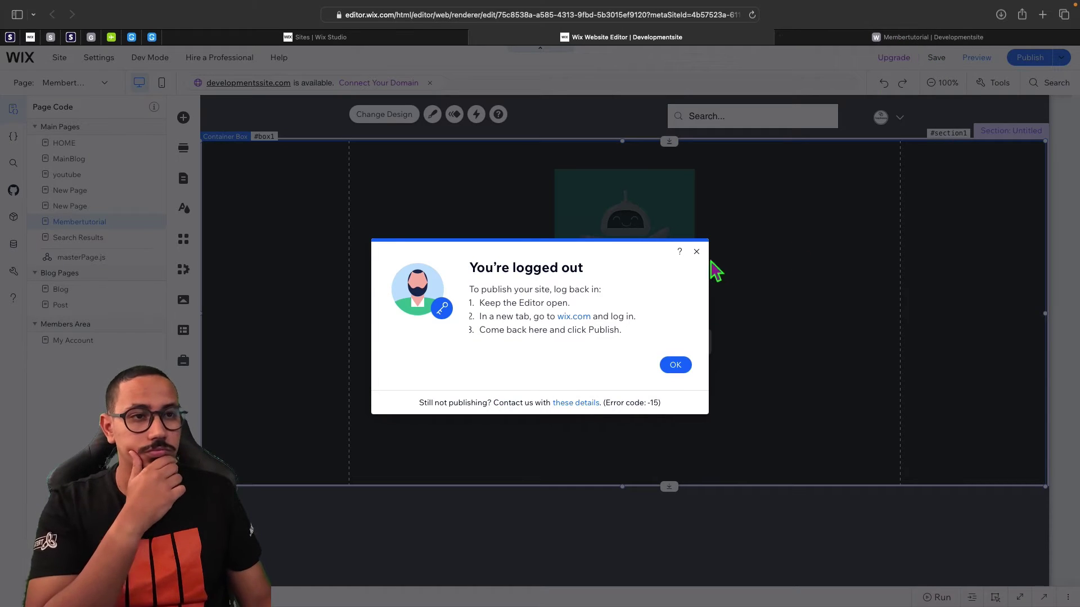
Dismiss the logged-out notice, check the dark box on the live Membertutorial page, and return to the editor.
left_click(696, 252)
left_click(895, 38)
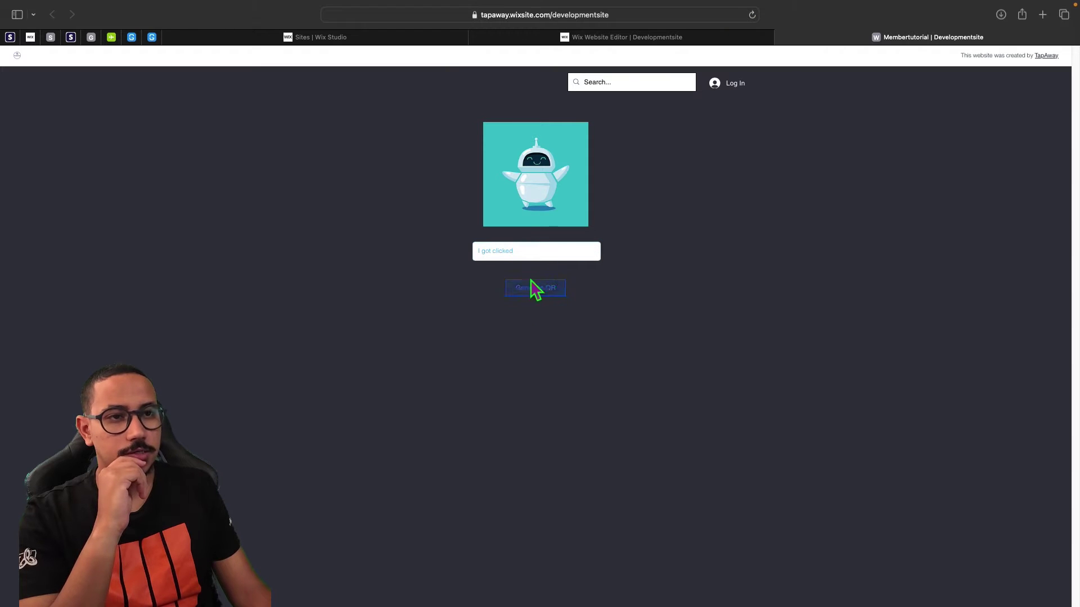
left_click(531, 258)
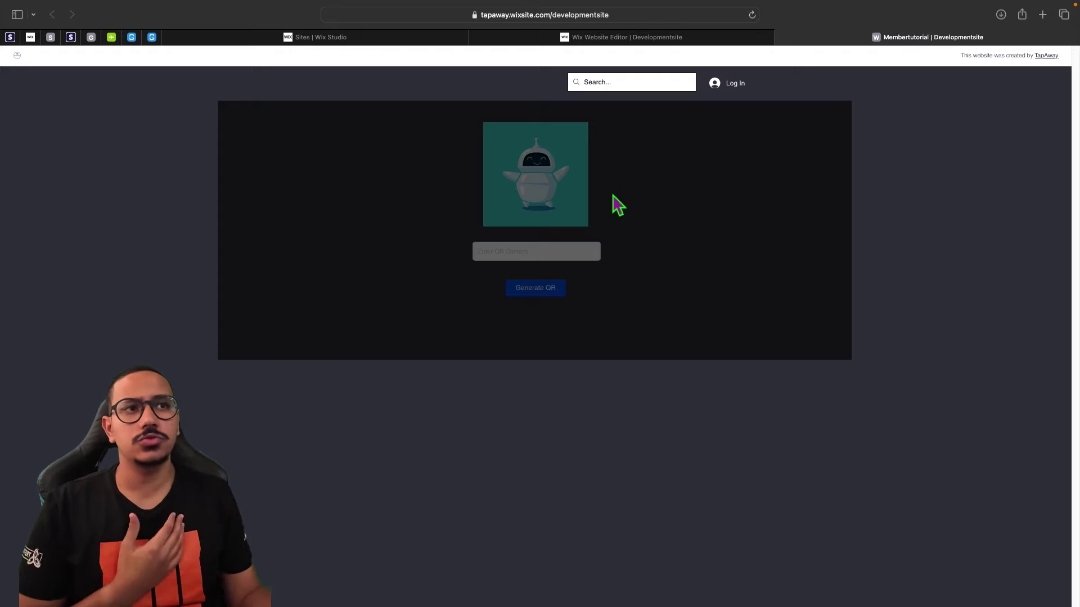
left_click(601, 44)
left_click(713, 215)
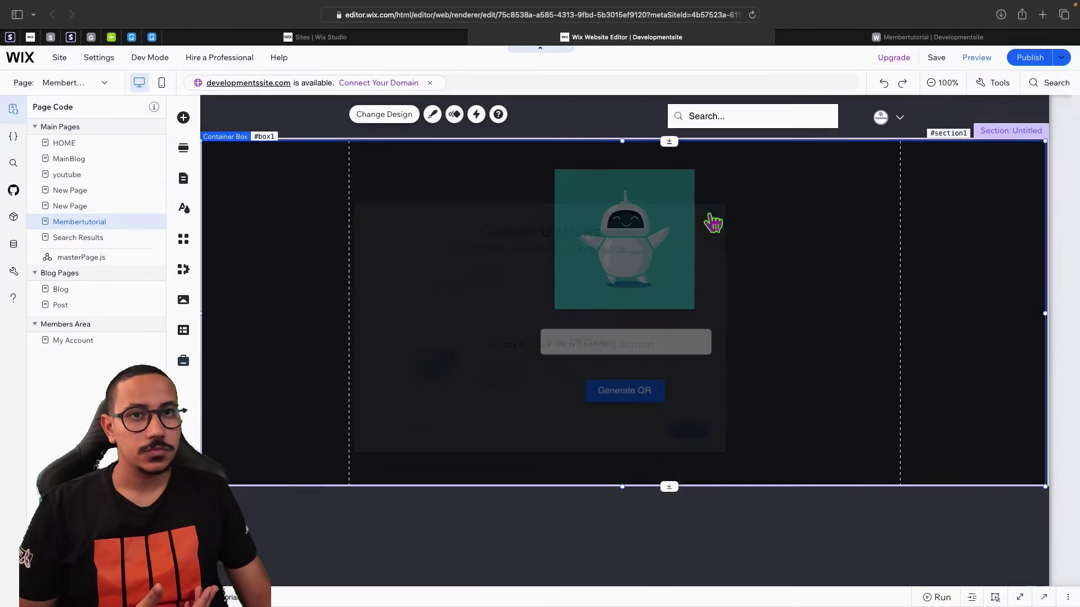
Pull the dark box's left and right edges in to the guides, making it 980 × 614.
left_click(487, 263)
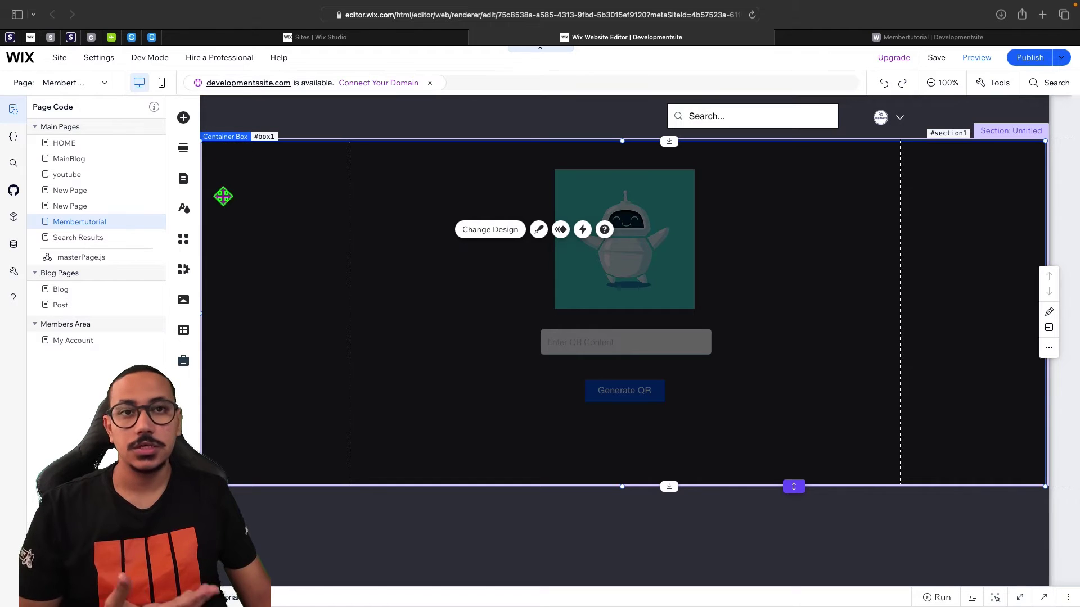
left_click_drag(211, 320, 349, 318)
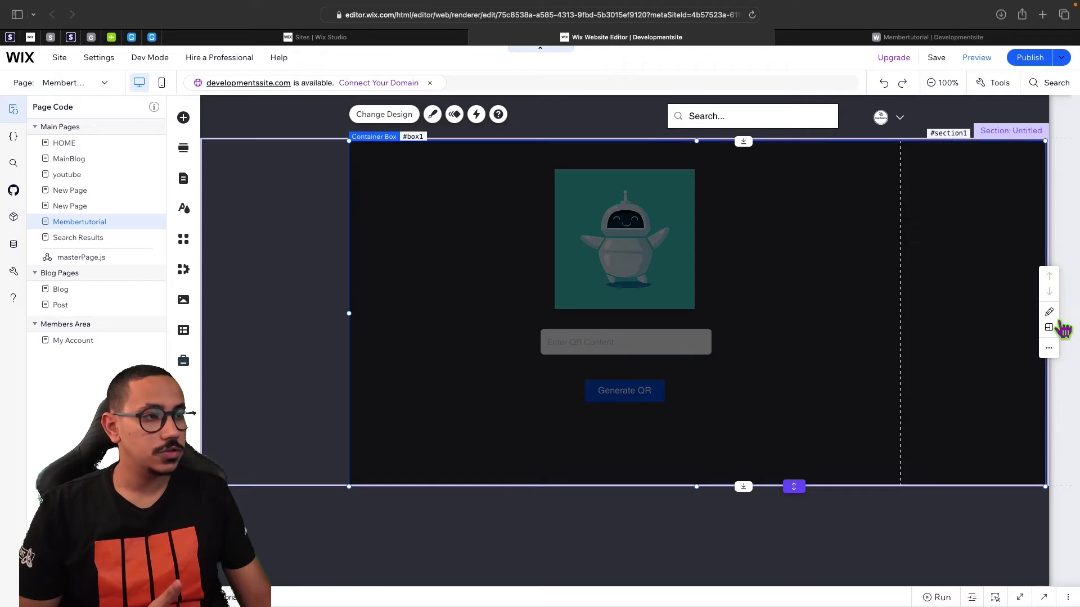
left_click_drag(1041, 405, 907, 402)
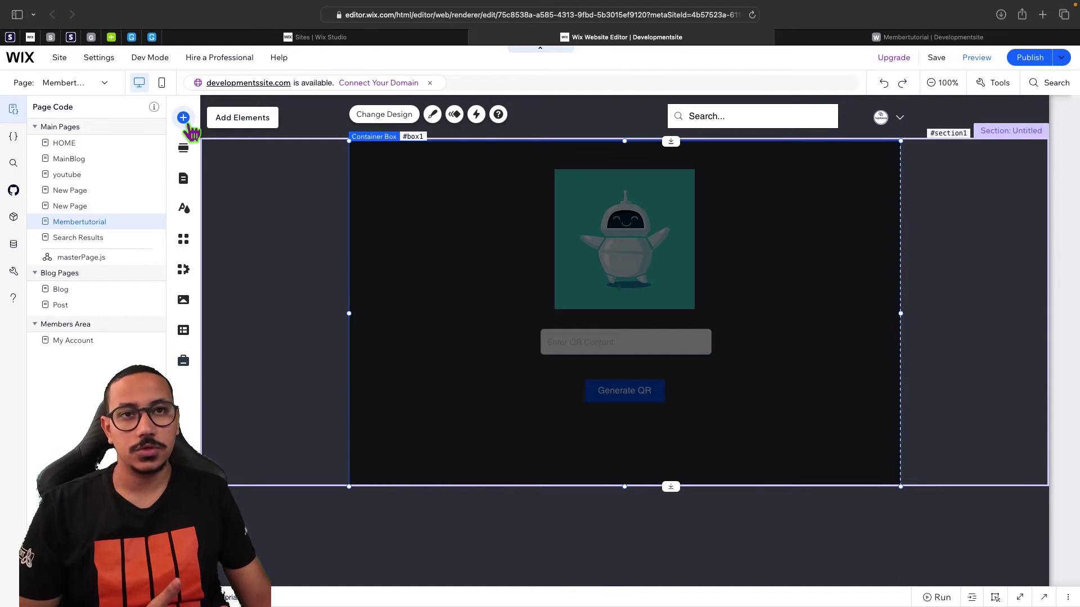
Drag a green Text Input from Add Elements > Input onto the dark box above the QR field.
left_click(185, 121)
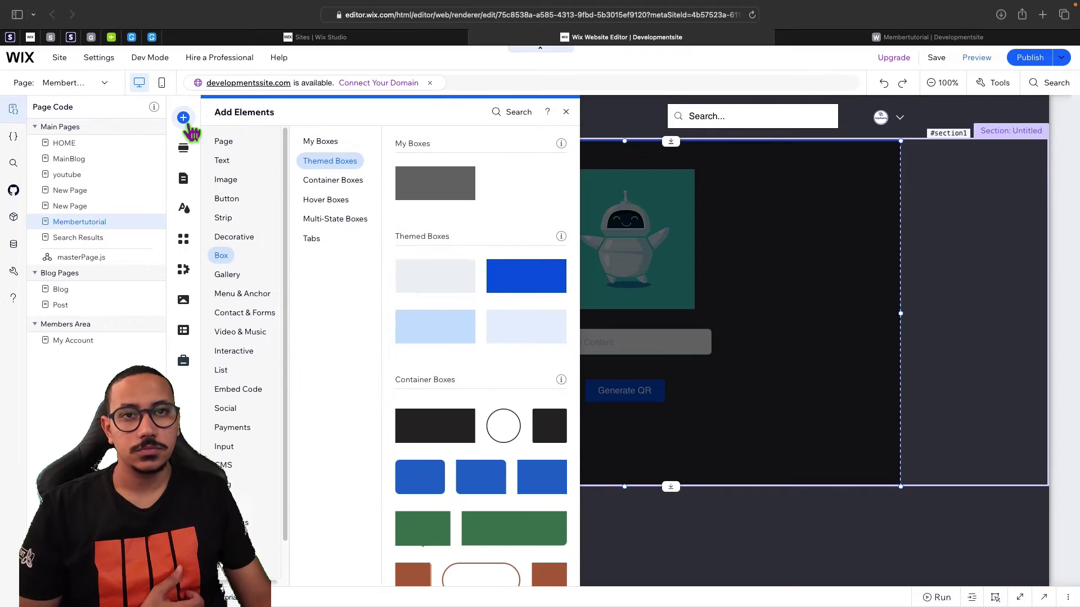
left_click(224, 448)
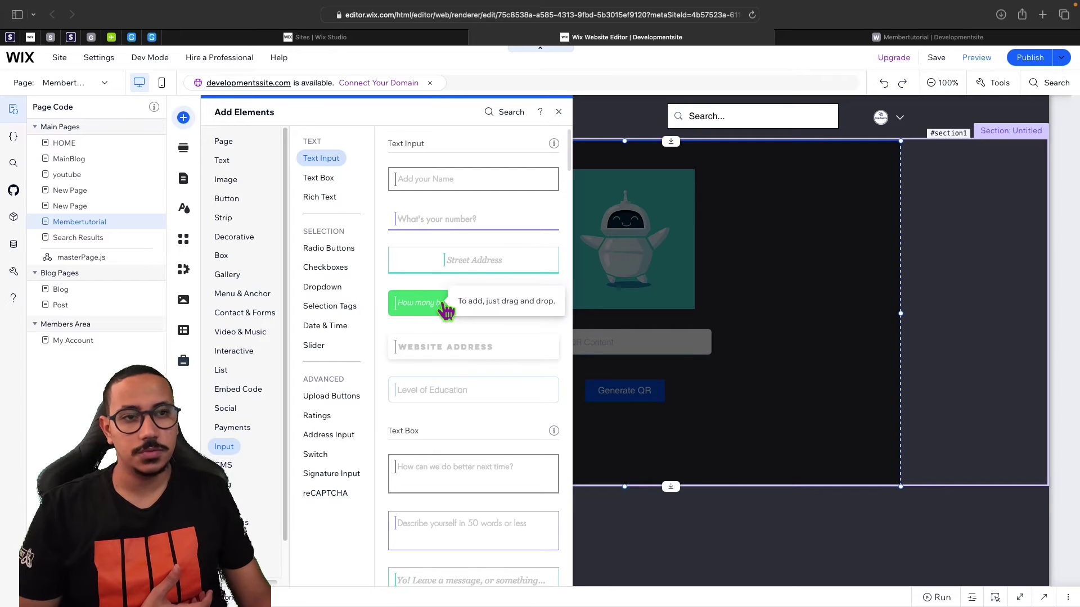
left_click_drag(446, 311, 597, 315)
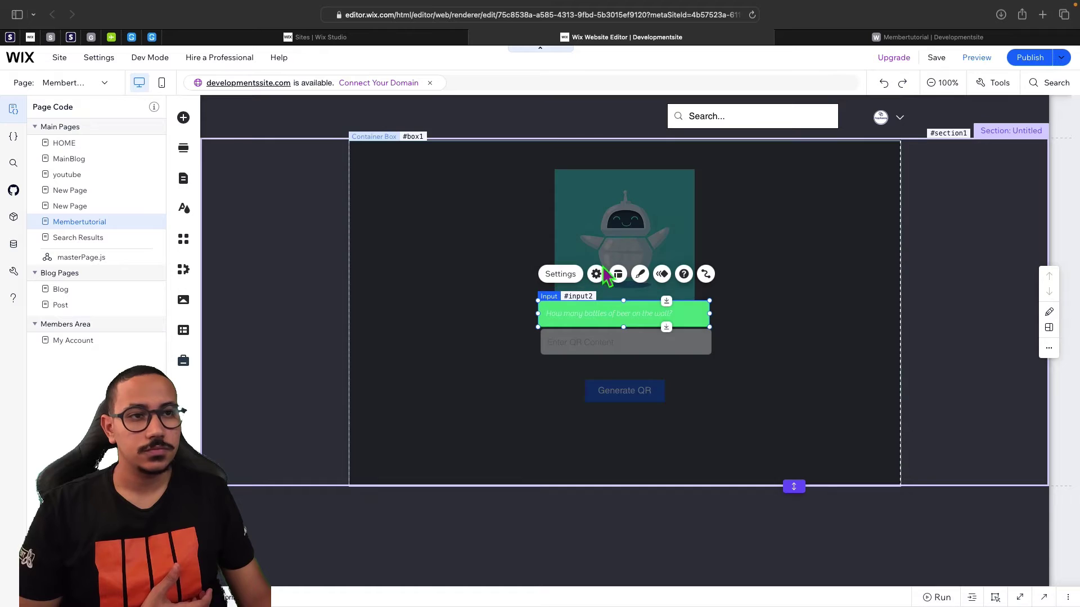
Set the input's field title to 'Enter Password To Unlock' and clear its placeholder text.
left_click(562, 275)
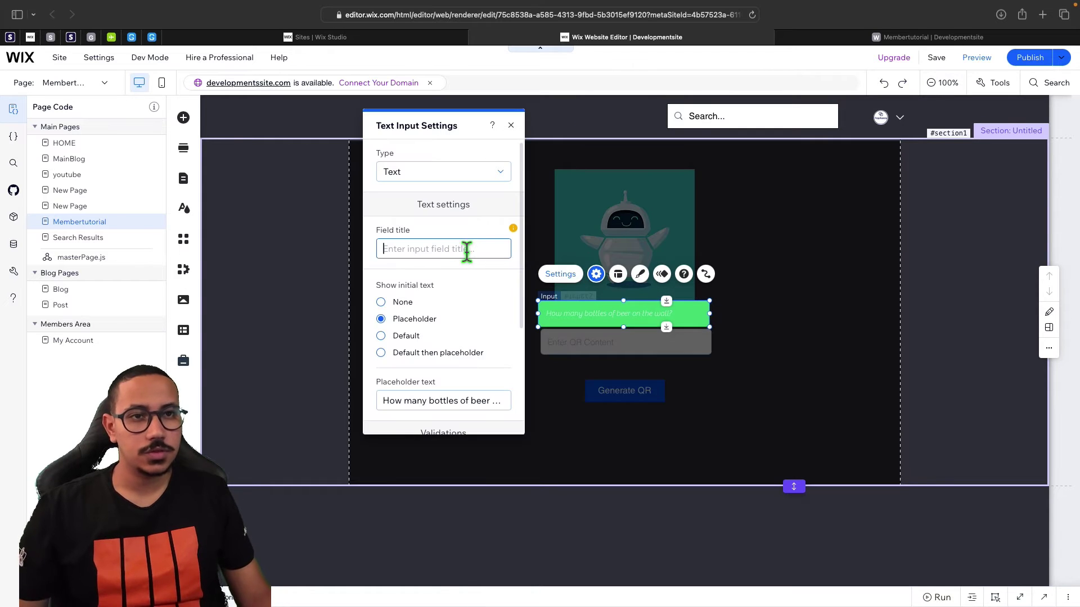
type("Ent")
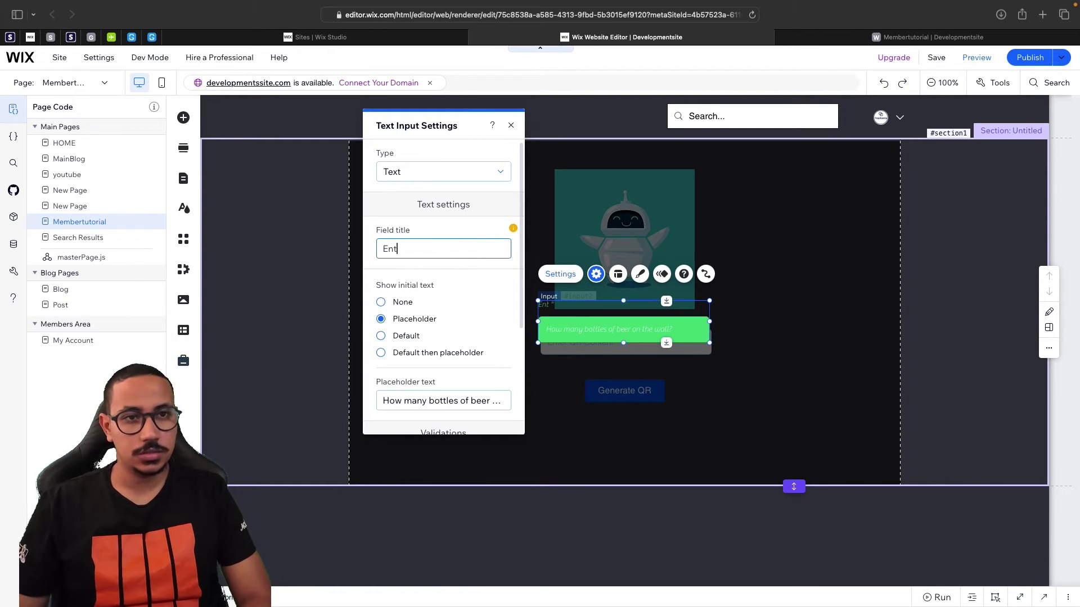
type("er Password To Un")
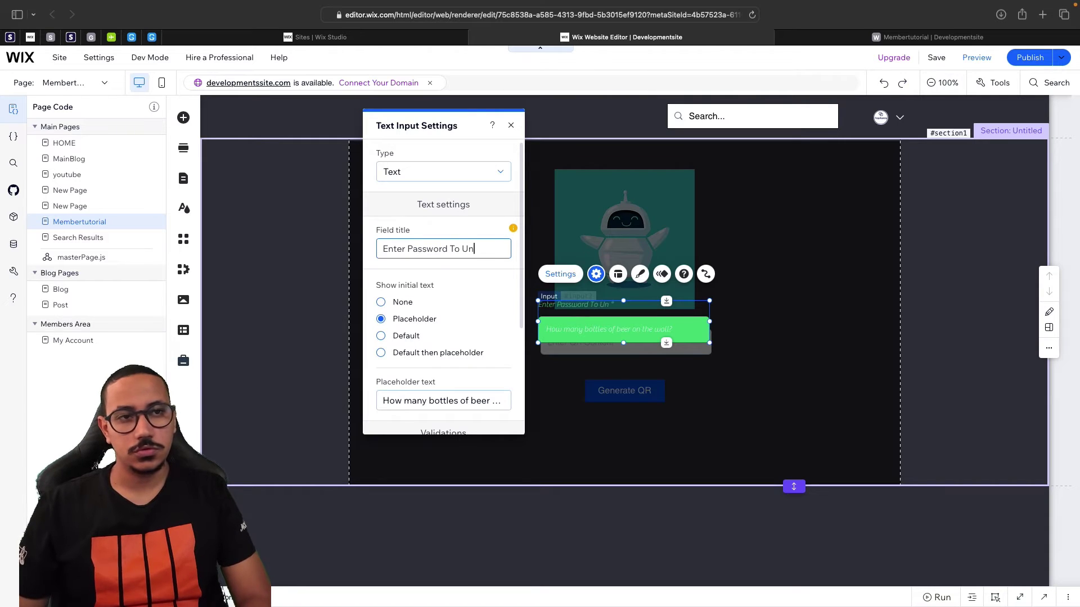
type("lc")
type("ock")
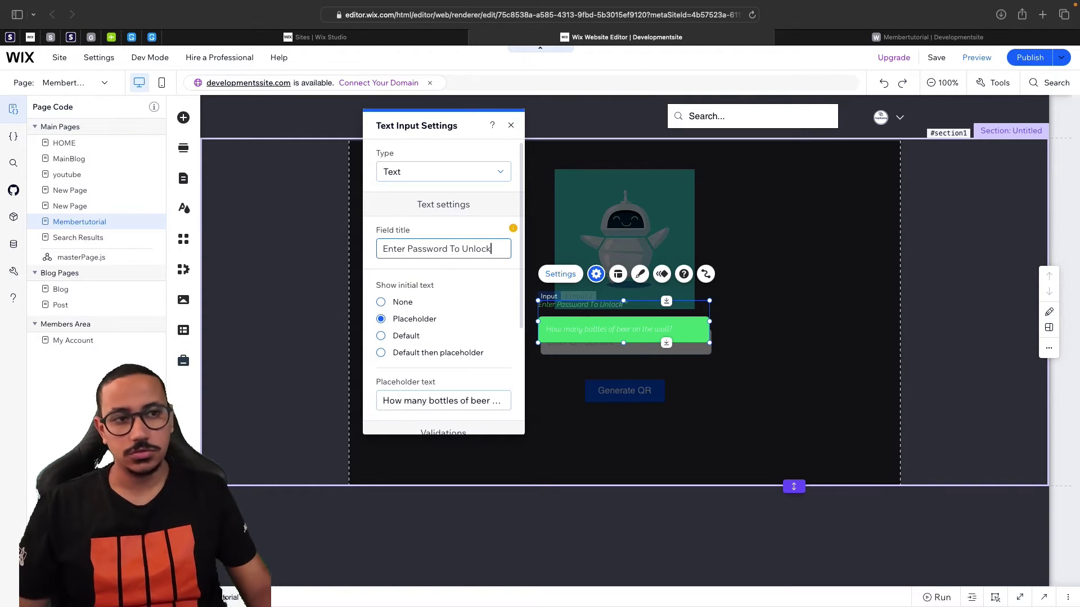
left_click(470, 412)
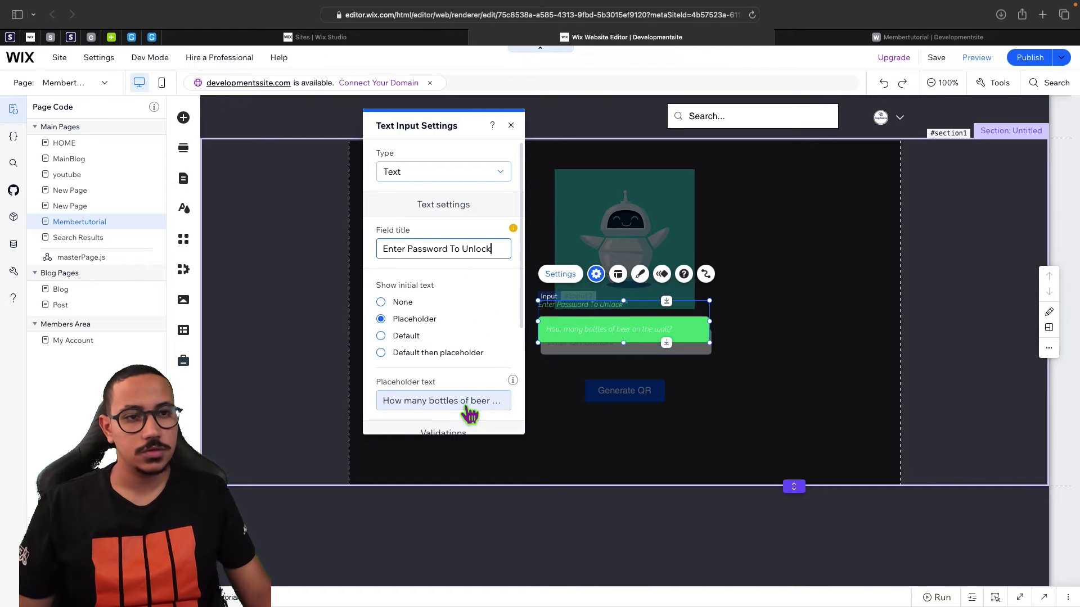
key("super+a")
key("BackSpace")
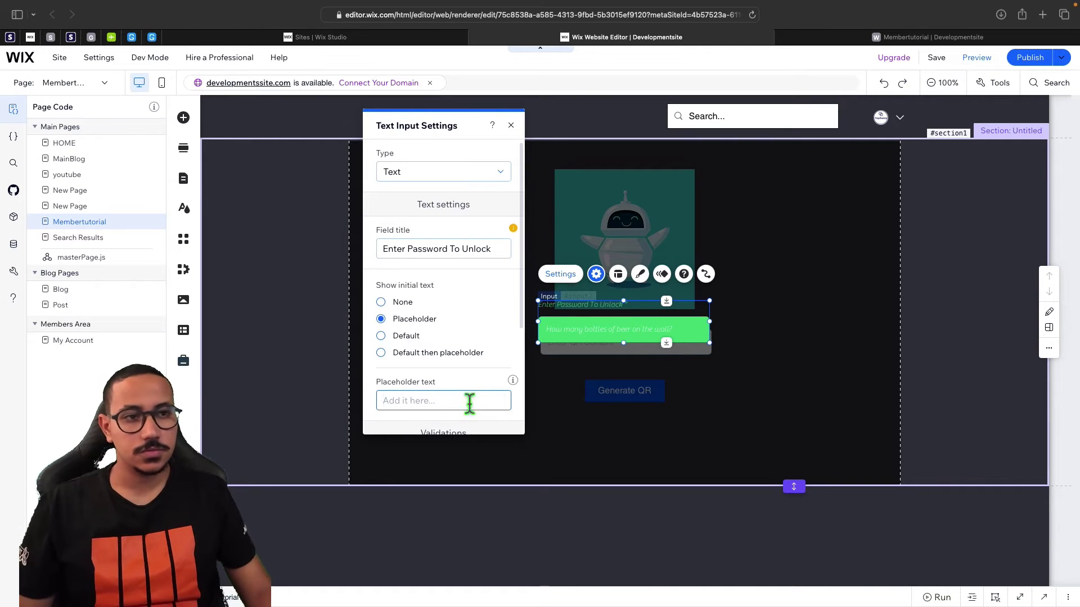
left_click(511, 125)
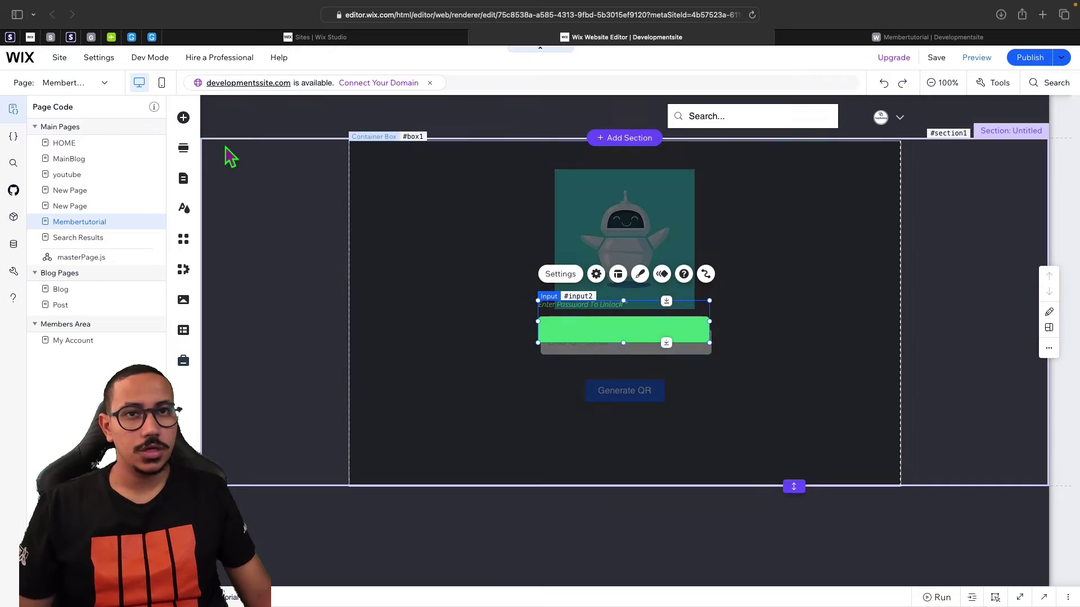
Add the SHOP arrow button from Text & Icon Buttons and position it beside the password input.
left_click(183, 117)
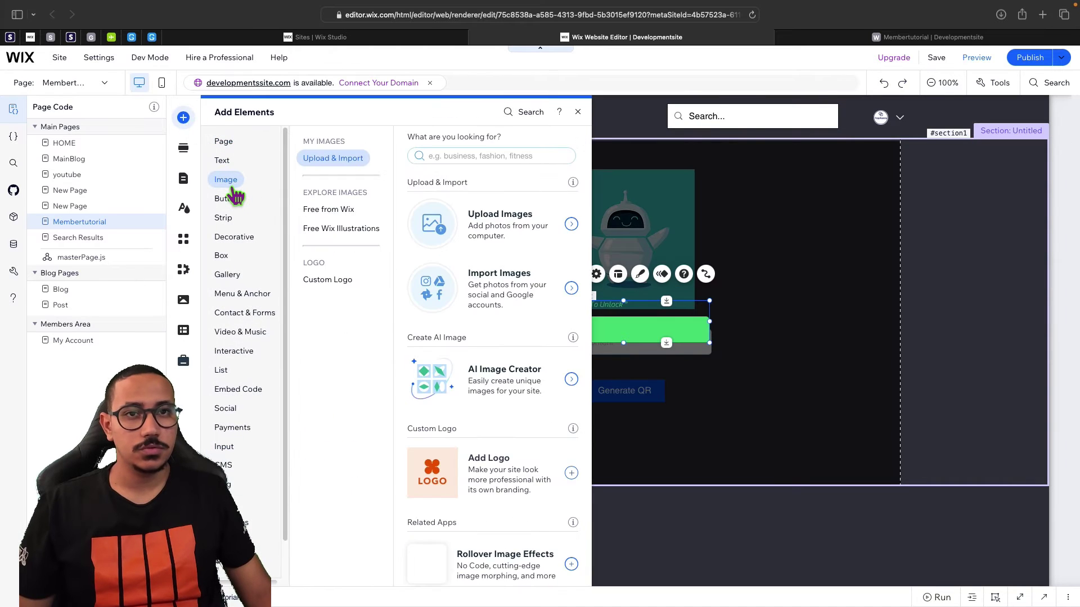
mouse_move(232, 200)
left_click(439, 288)
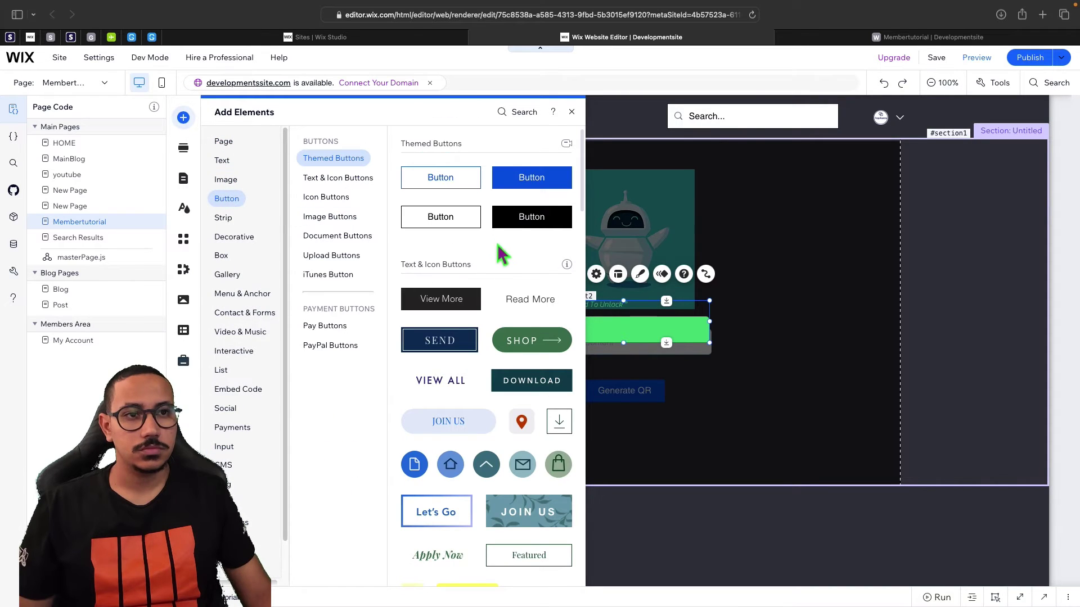
left_click_drag(612, 362, 709, 457)
left_click(757, 337, "shift")
left_click(798, 448)
left_click(718, 448)
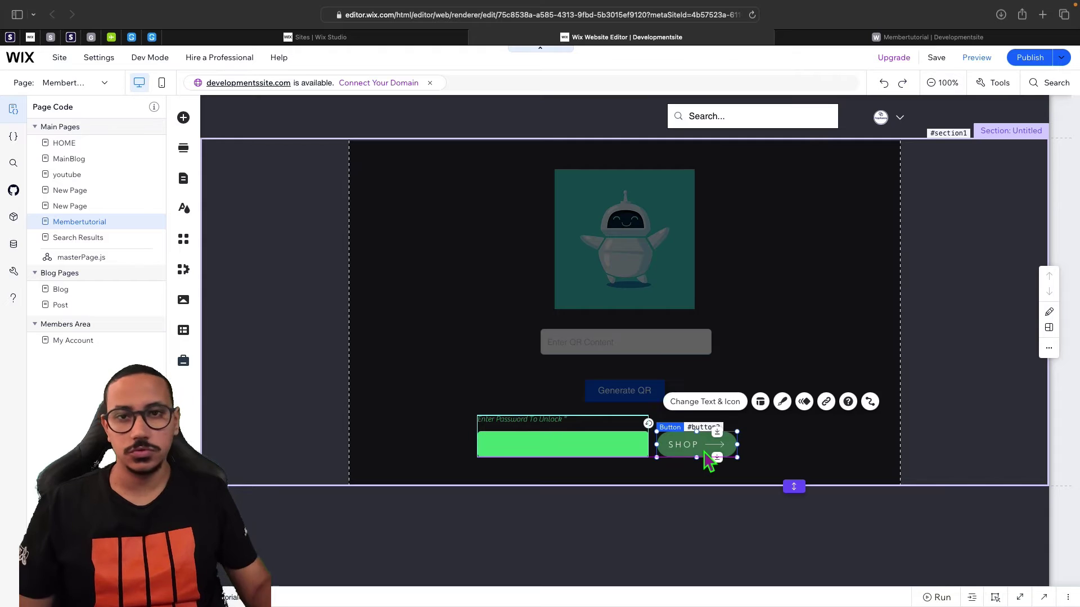
left_click(706, 409)
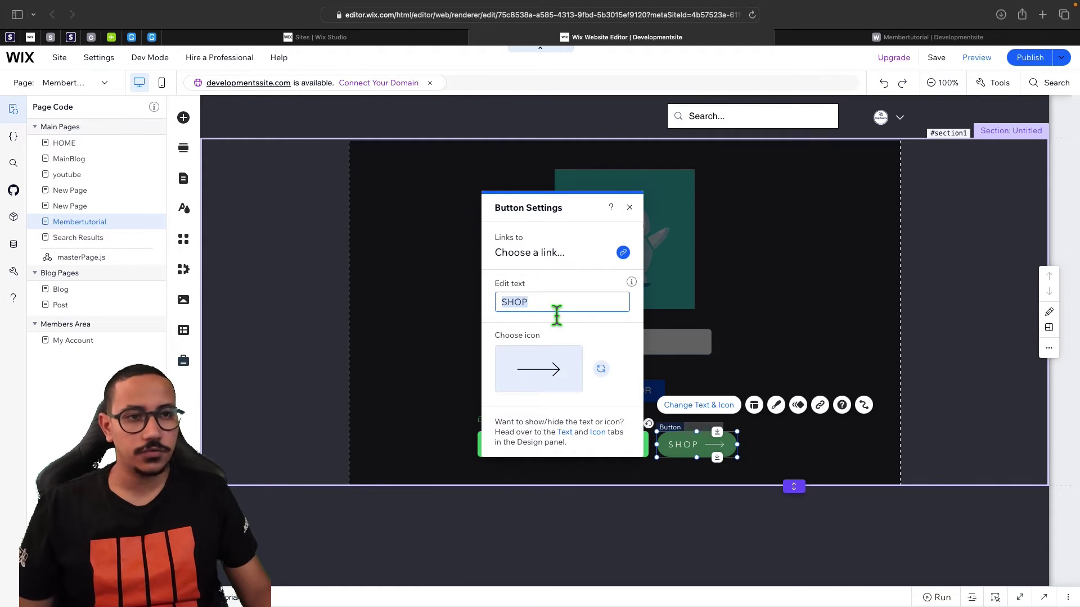
Relabel the button 'Unlock' and open Dev Mode page code with the button2 Properties & Events panel.
type("Unlock")
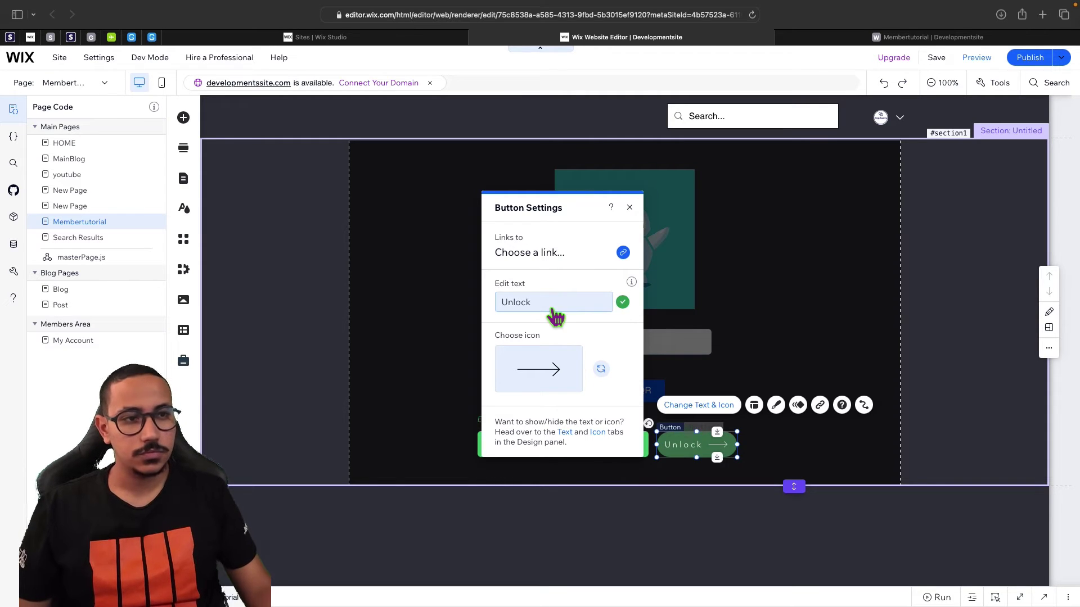
left_click(629, 207)
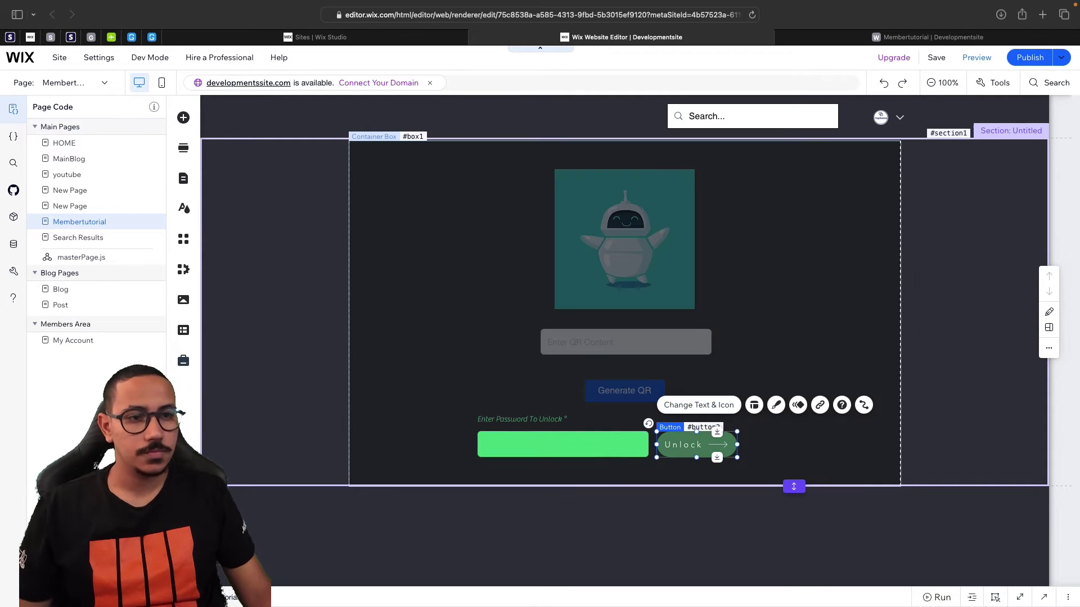
left_click(995, 597)
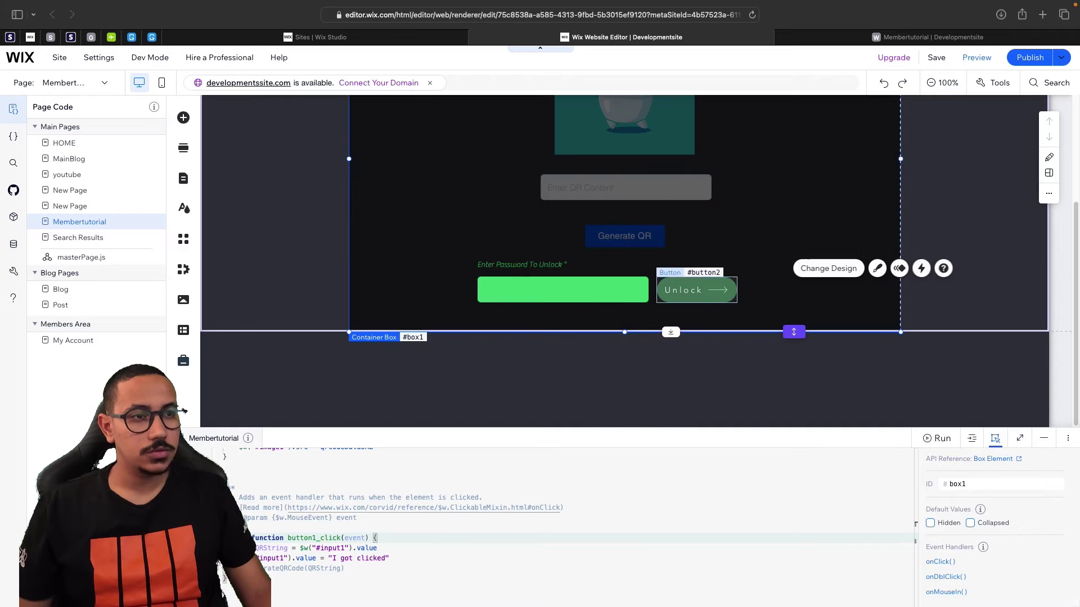
Create a button2_click onClick handler for the Unlock button and clear its placeholder comments.
left_click(940, 562)
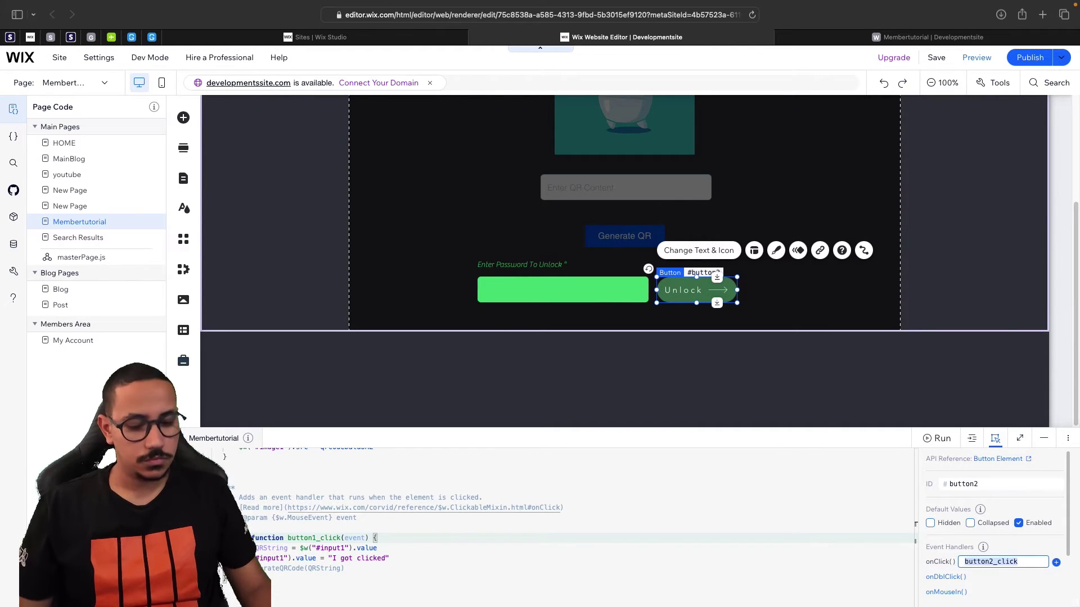
key("Return")
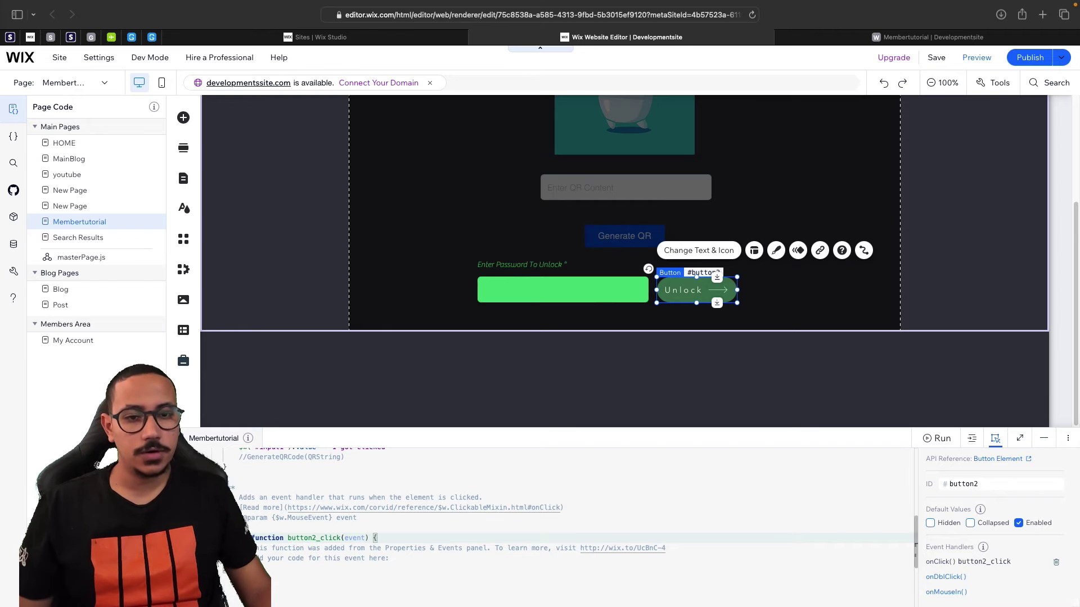
left_click_drag(250, 548, 386, 559)
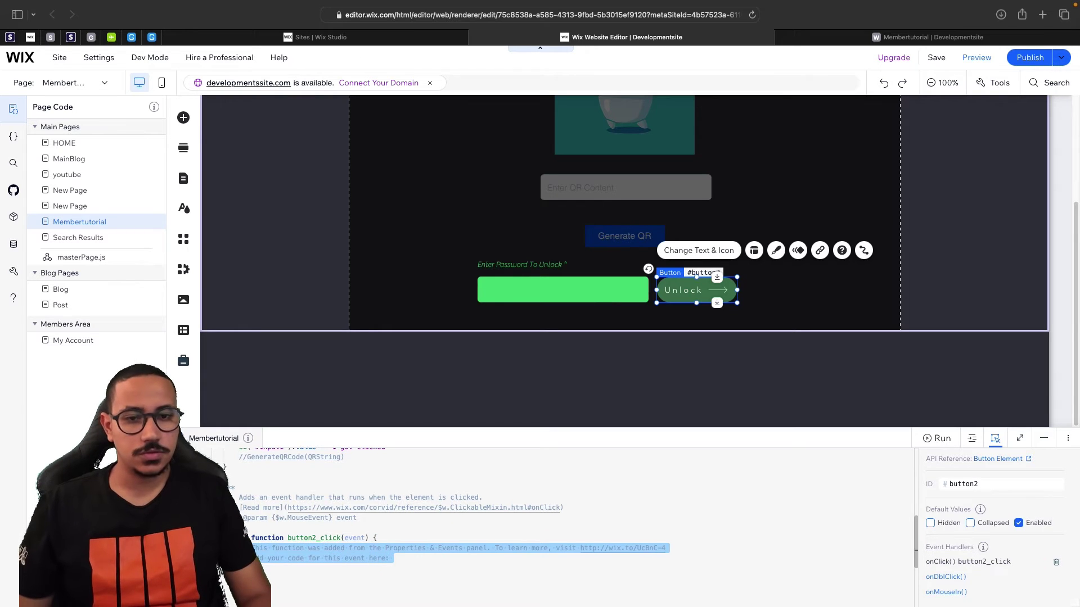
key("BackSpace")
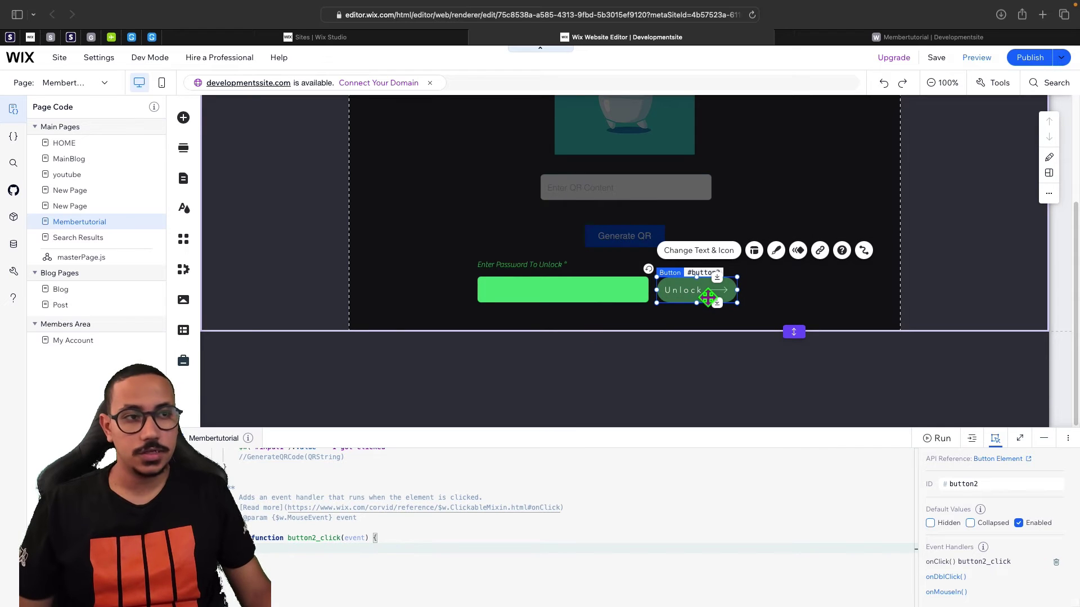
scroll(536, 362, "up", 1)
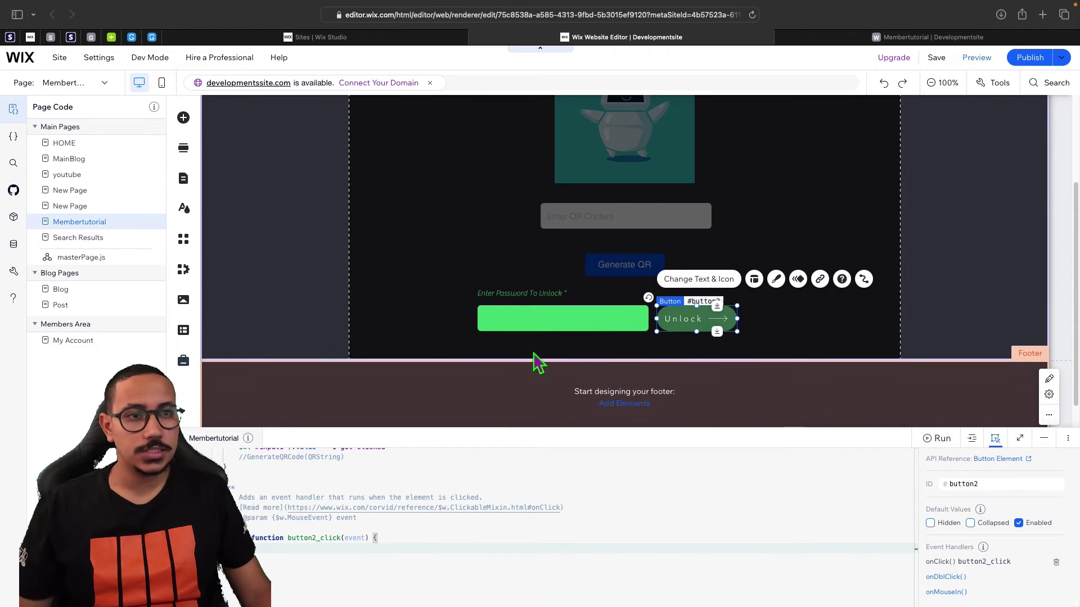
Write password = $w("#input2").value to store the entered password.
left_click(529, 324)
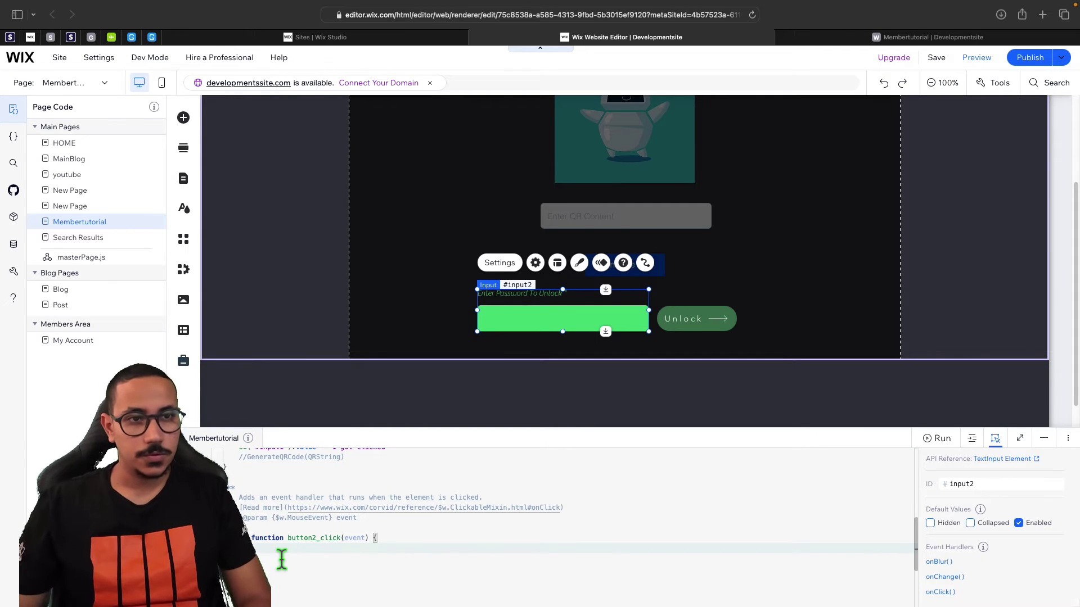
type("$w(")
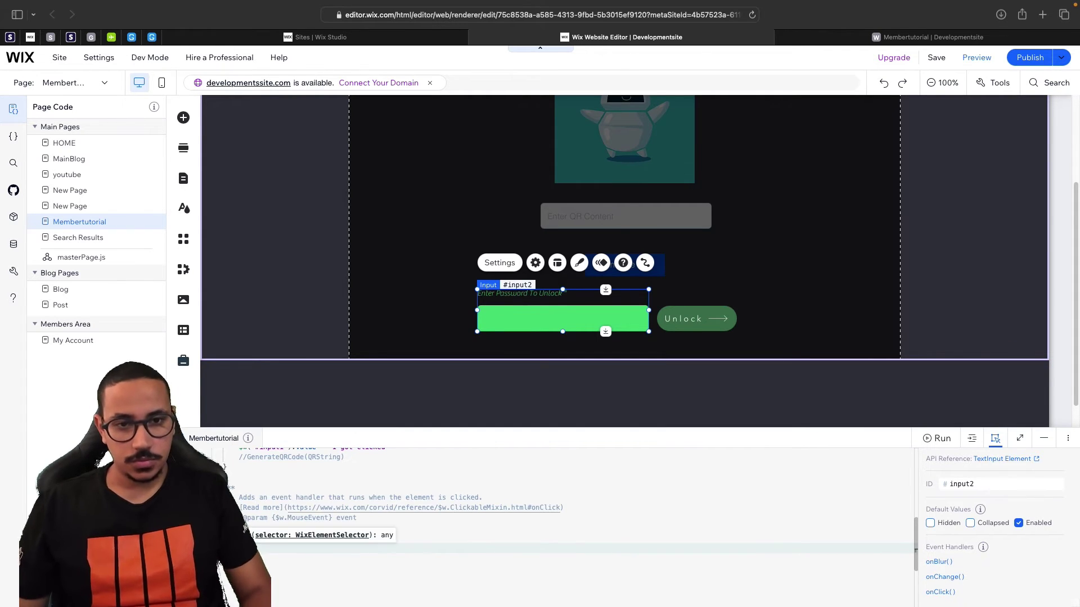
type("'")
type("#in")
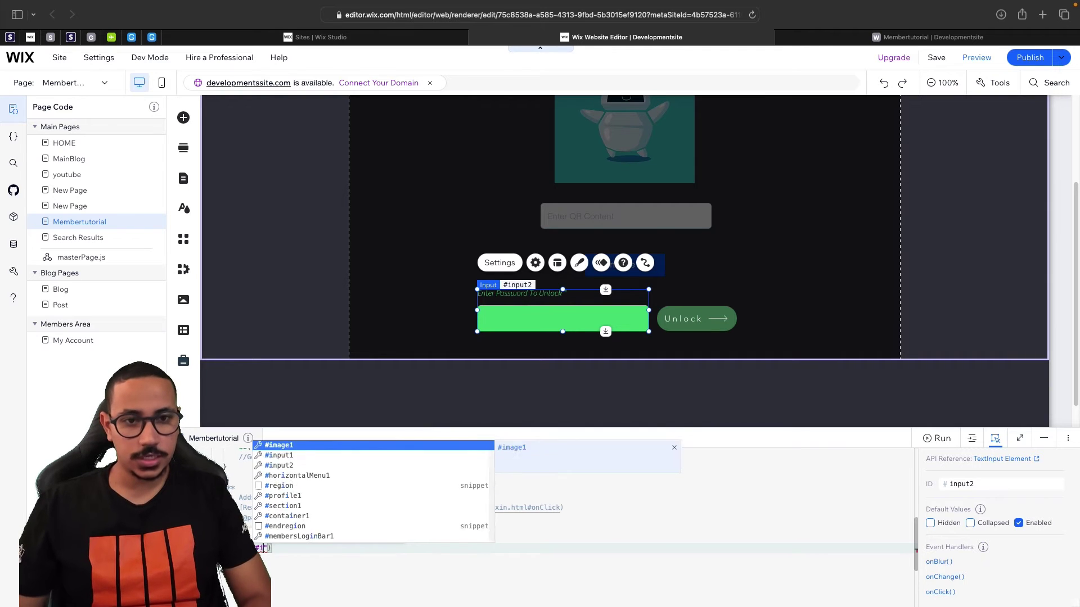
key("Down")
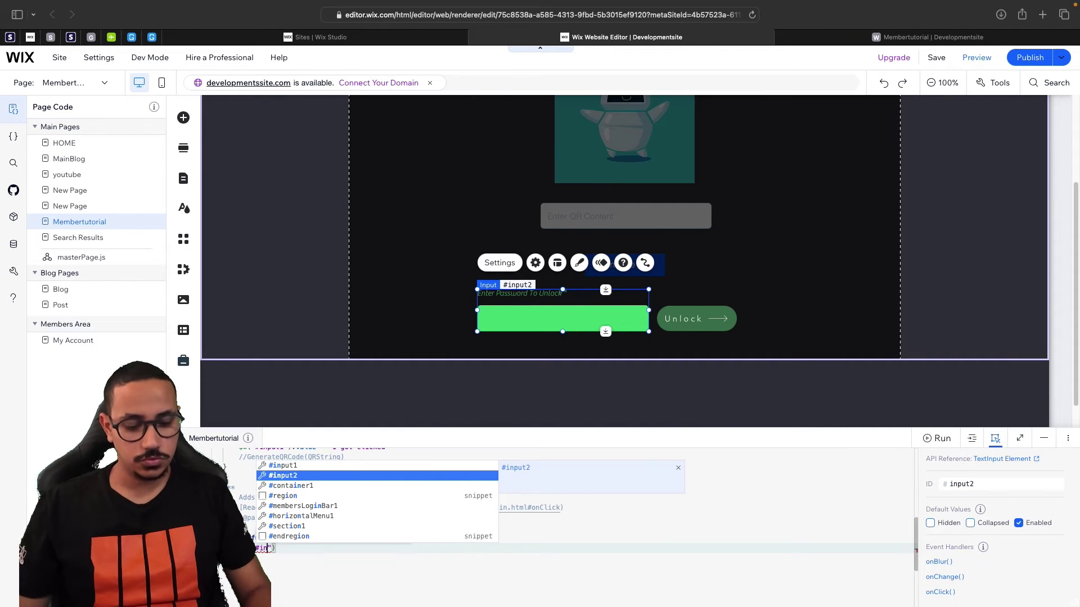
key("Return")
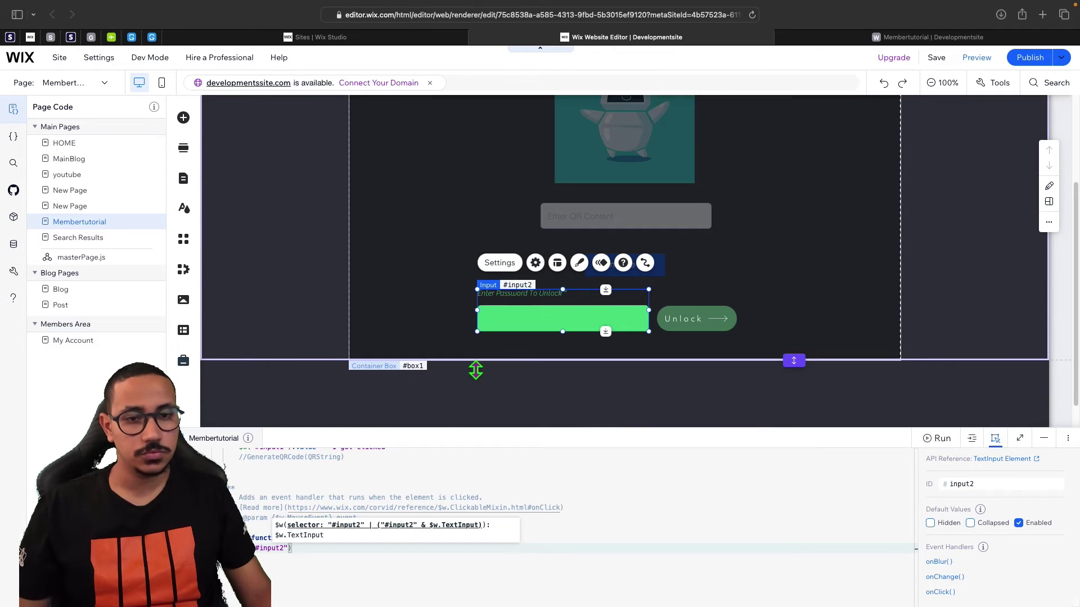
left_click(335, 556)
type(".val")
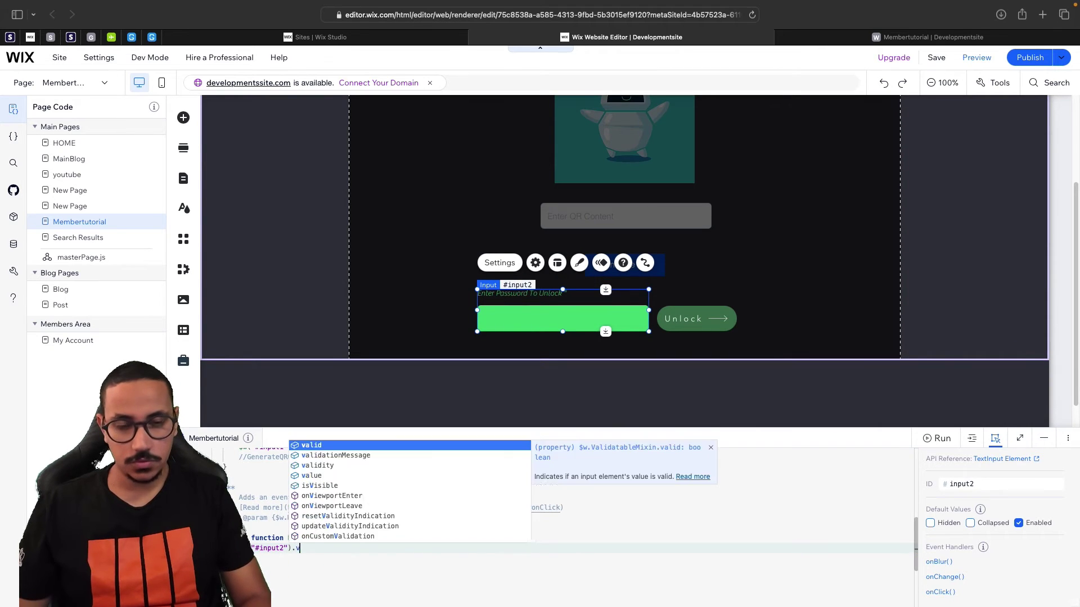
key("Down")
key("Down")
key("Down")
key("Return")
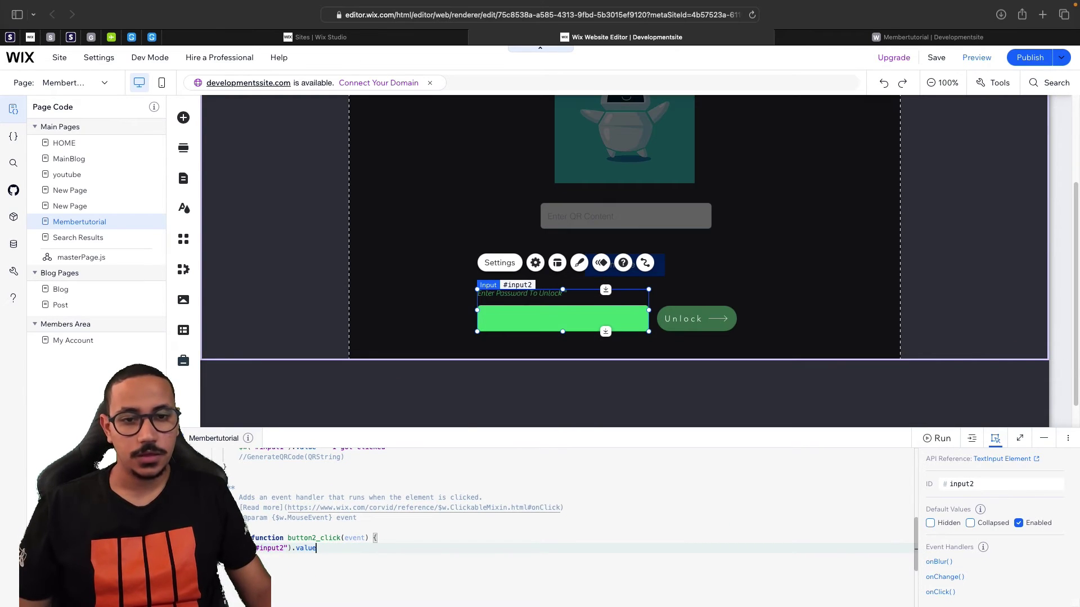
type("i")
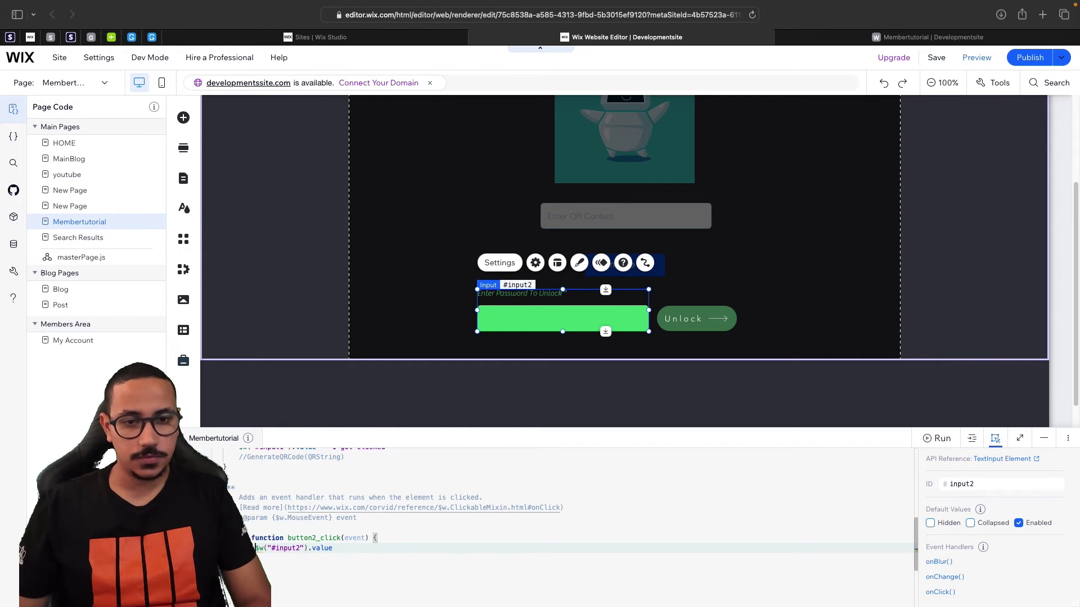
type("assword =")
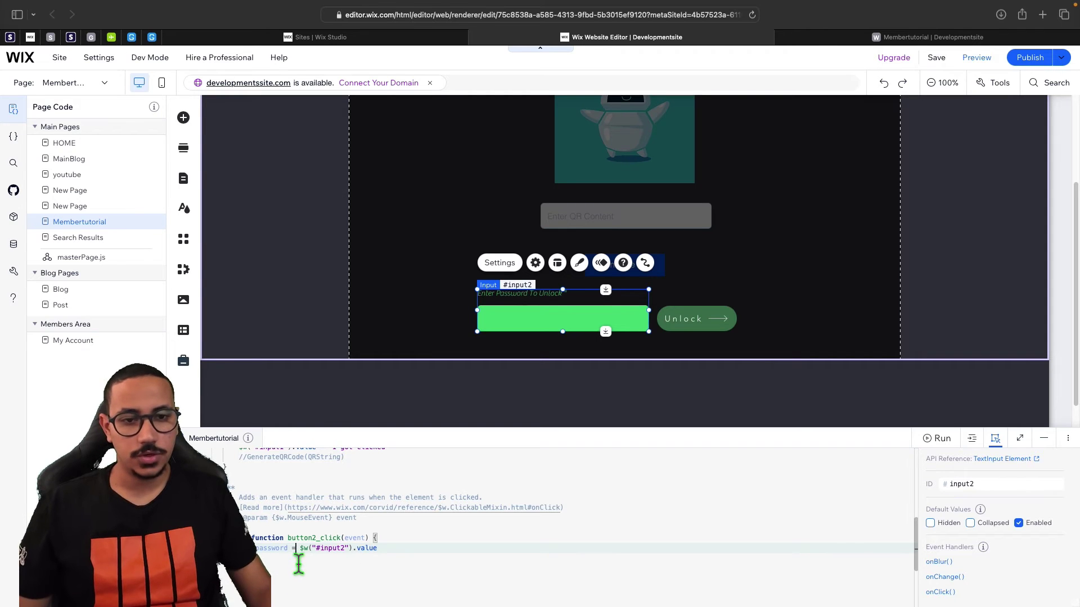
left_click_drag(305, 549, 381, 554)
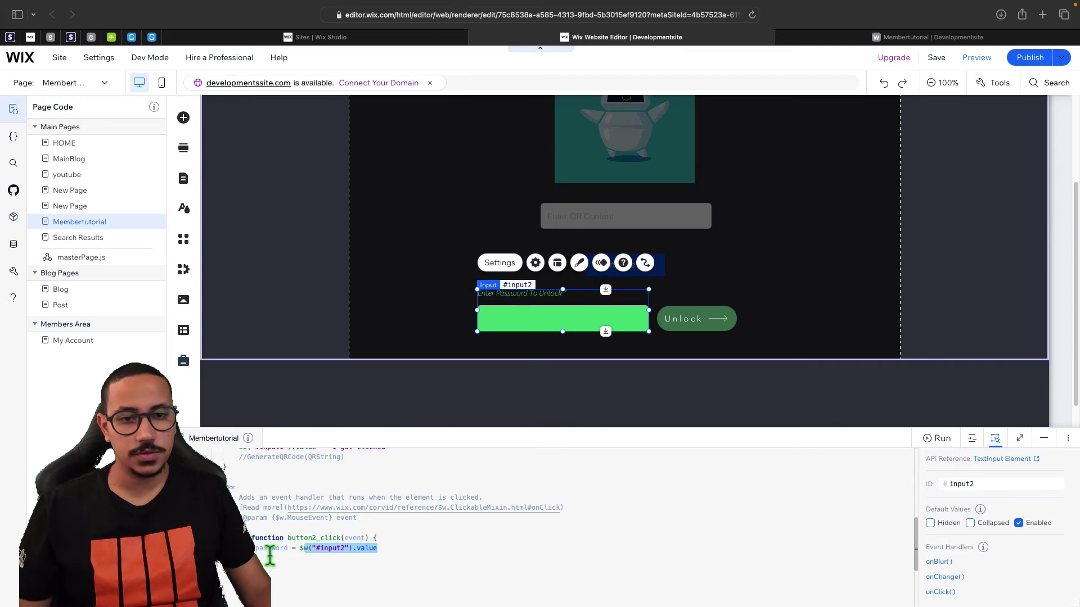
left_click(419, 551)
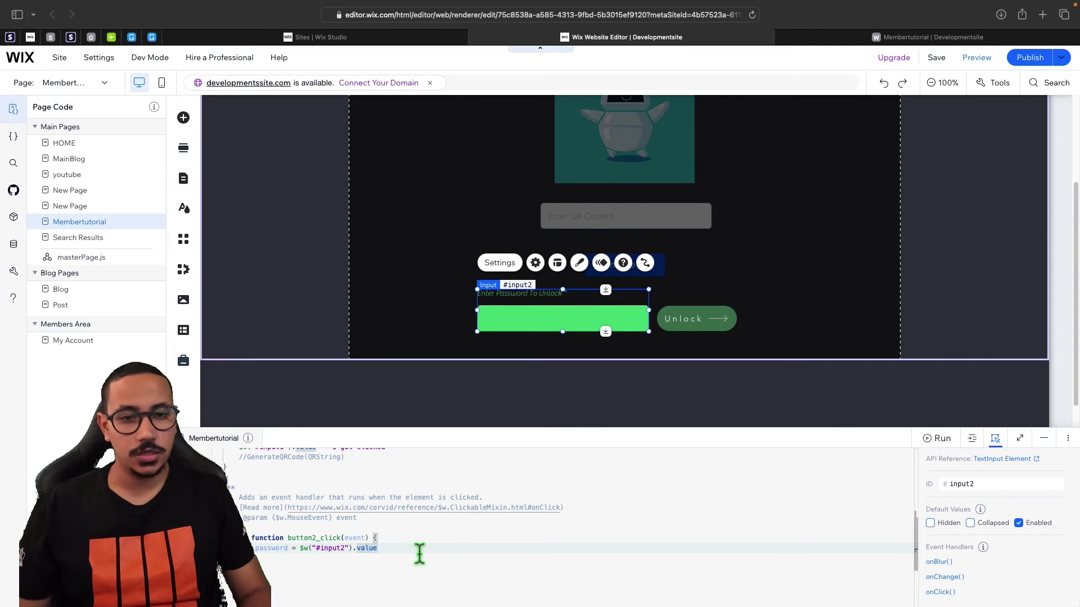
Start an if condition comparing password to the fixed password and open its block.
key("Return")
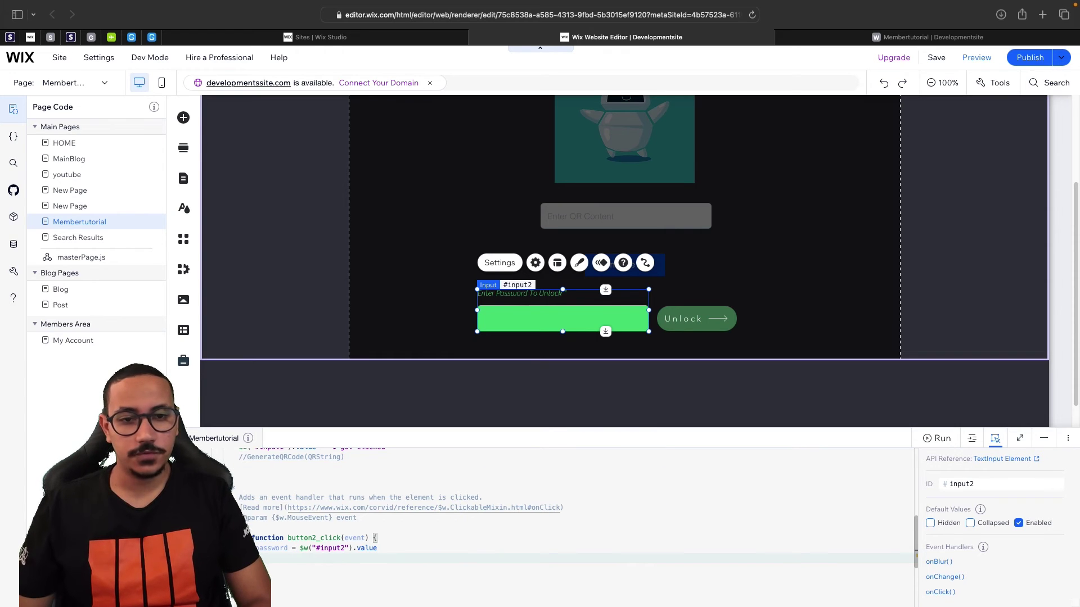
type("pass")
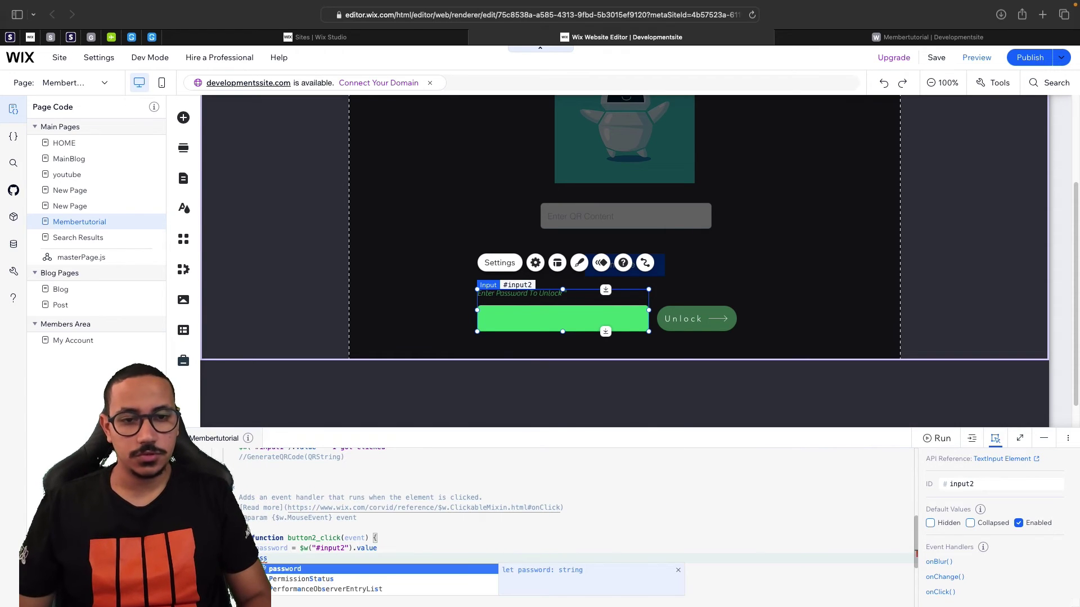
key("Return")
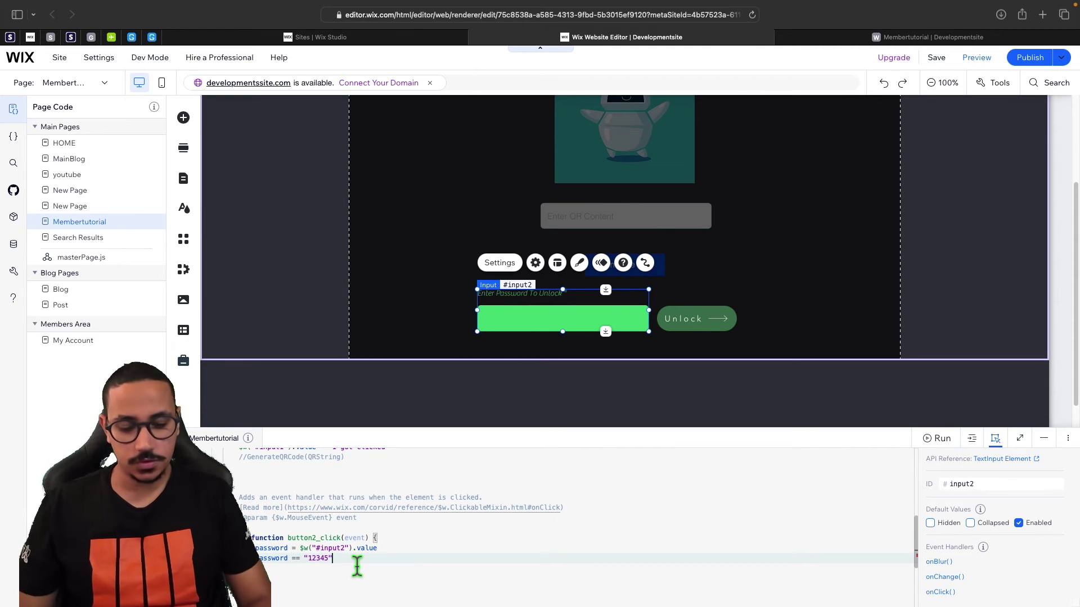
type("){")
key("Return")
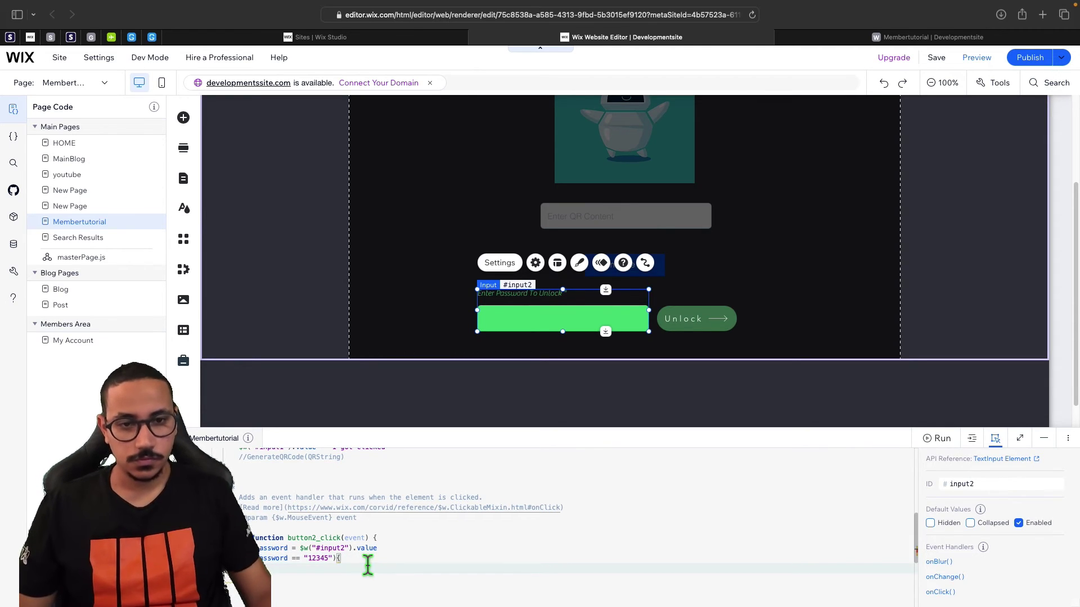
scroll(337, 557, "down", 1)
Add $w("#box1").hide() inside the if block.
left_click(271, 541)
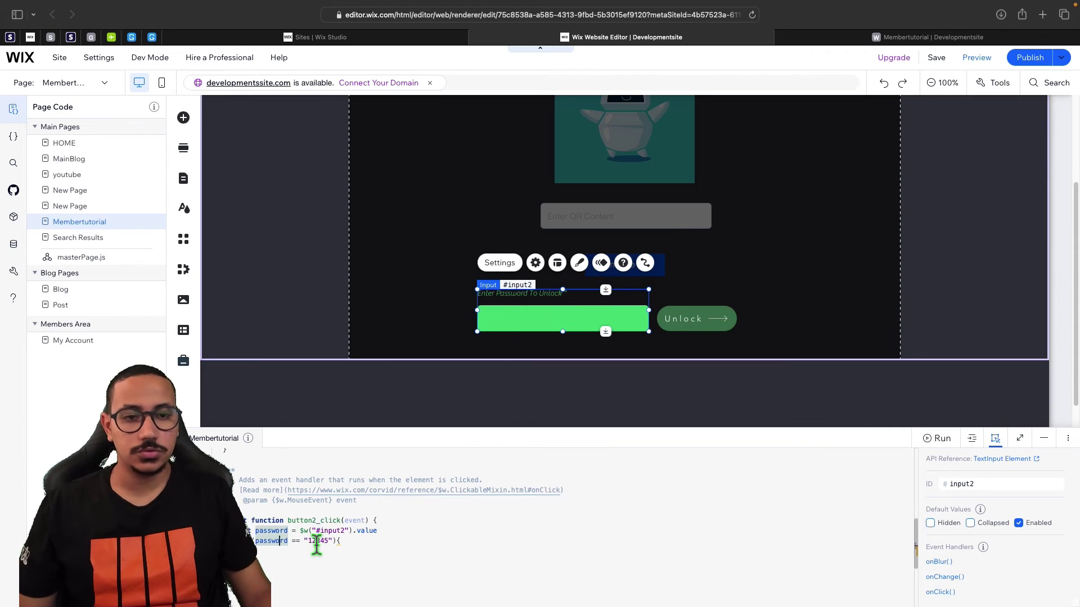
left_click(307, 560)
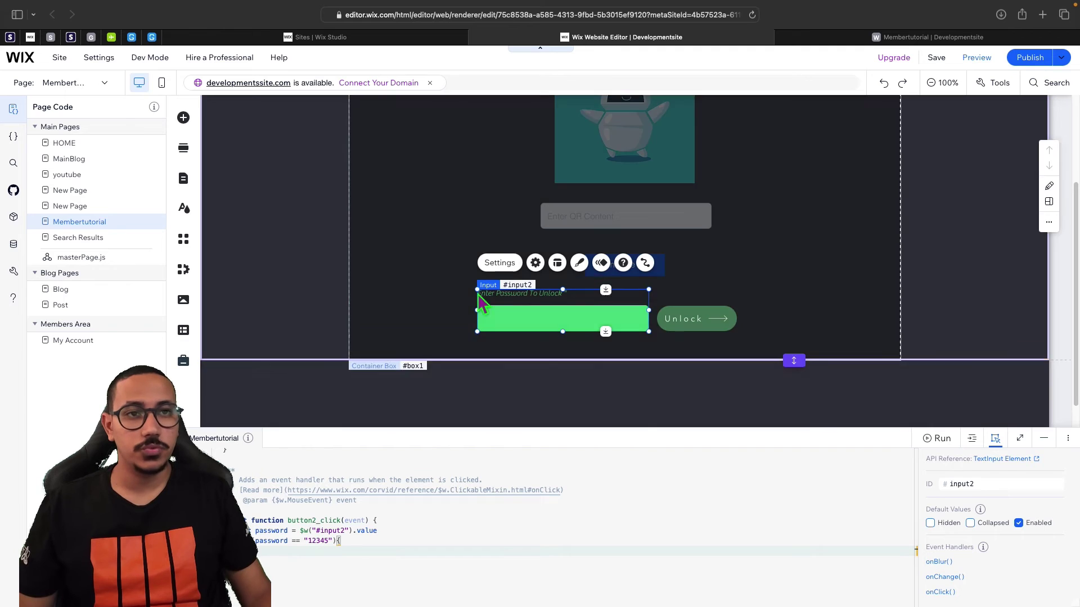
scroll(450, 207, "up", 3)
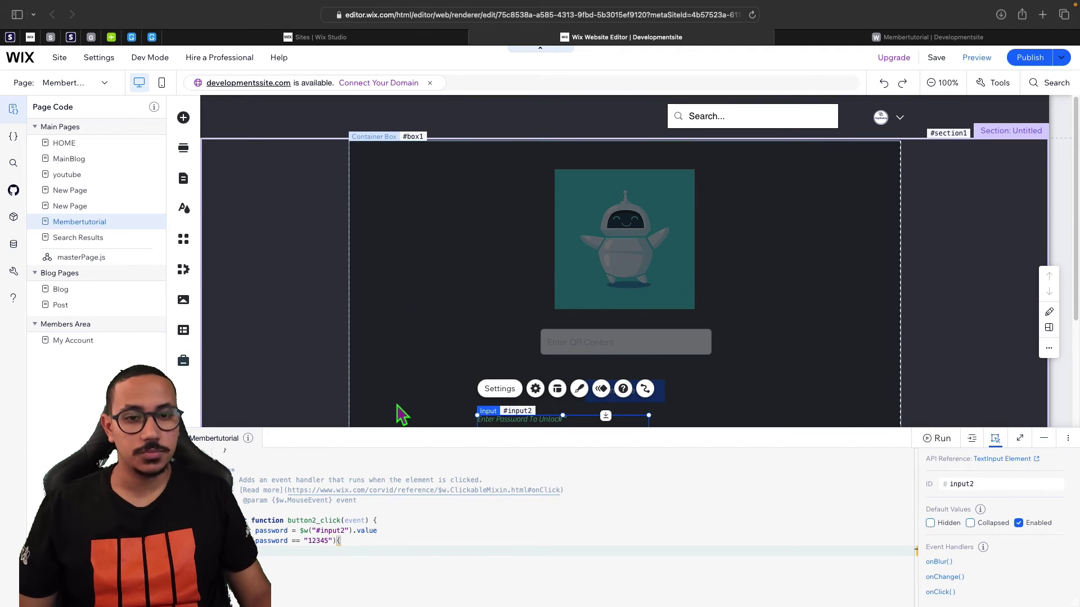
type("$w")
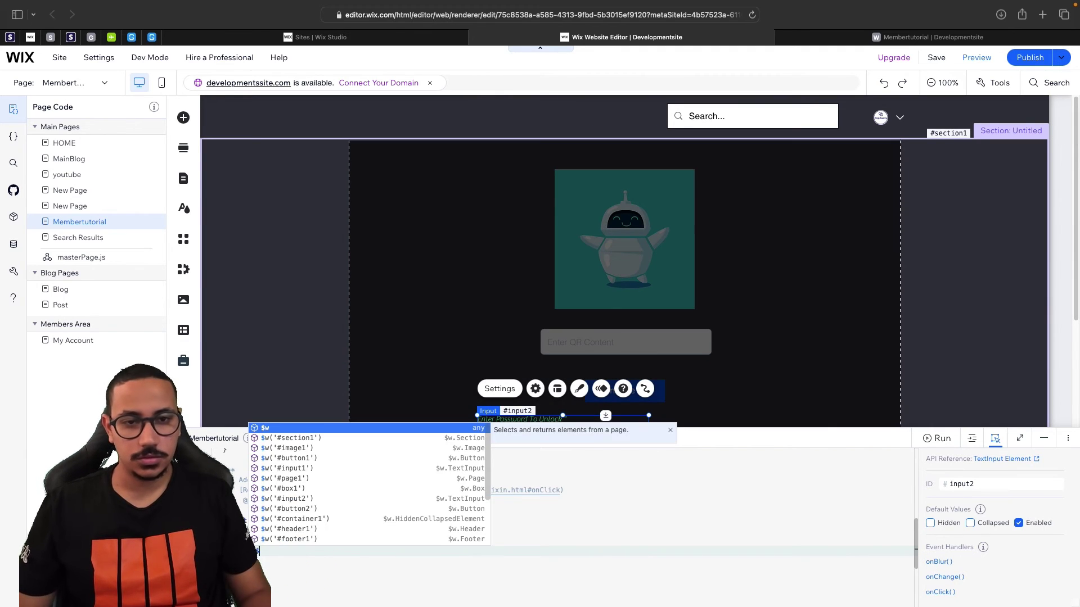
type("(\"#bo")
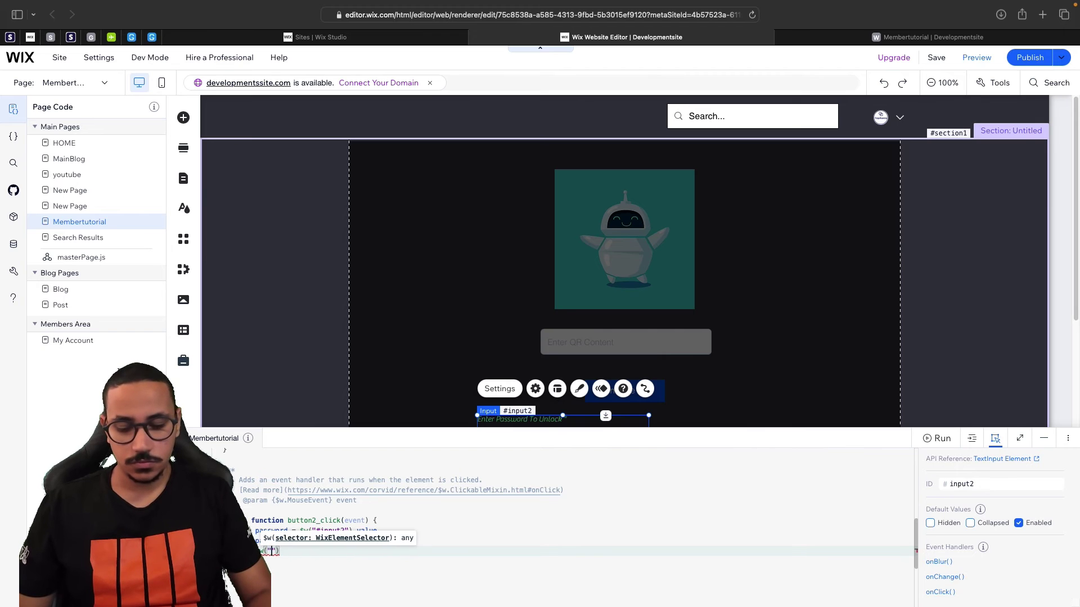
type("x")
key("Return")
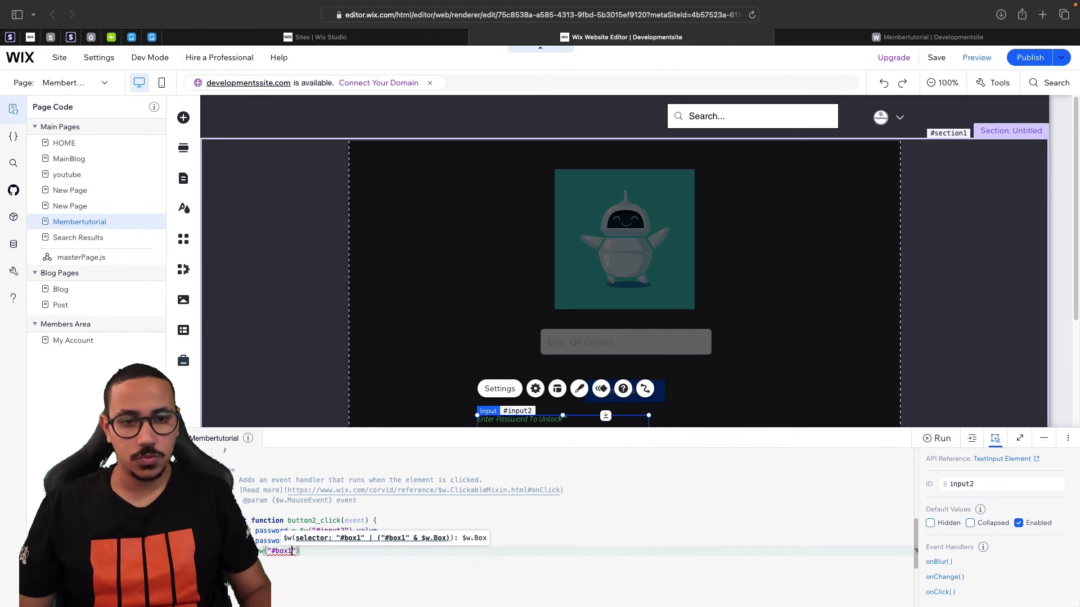
type(".")
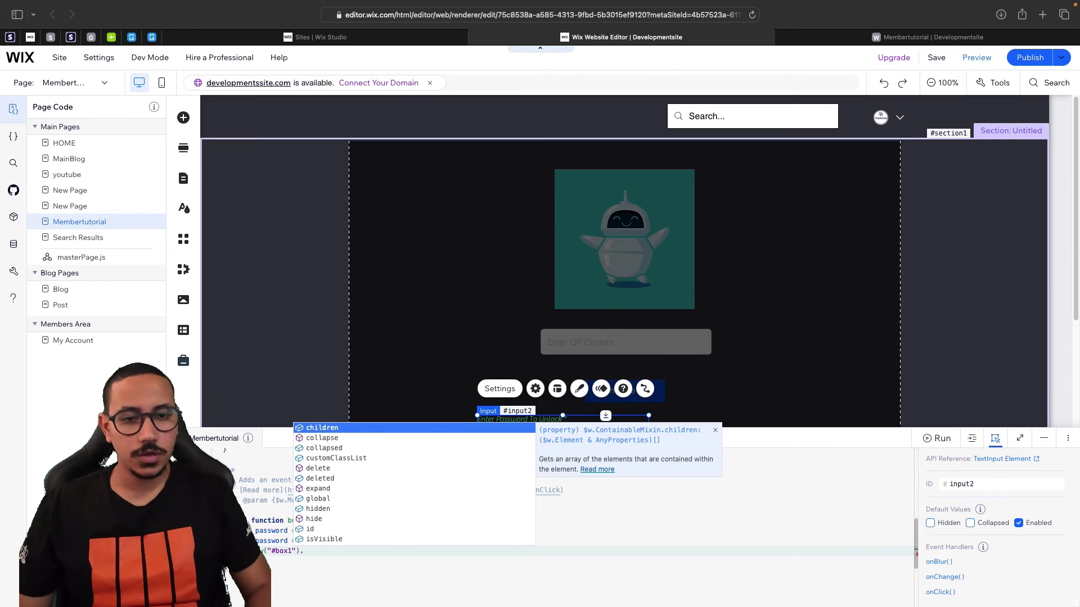
key("Down")
key("Down")
key("Down")
key("Down")
key("Down")
key("Down")
key("Down")
key("Down")
key("Down")
key("Return")
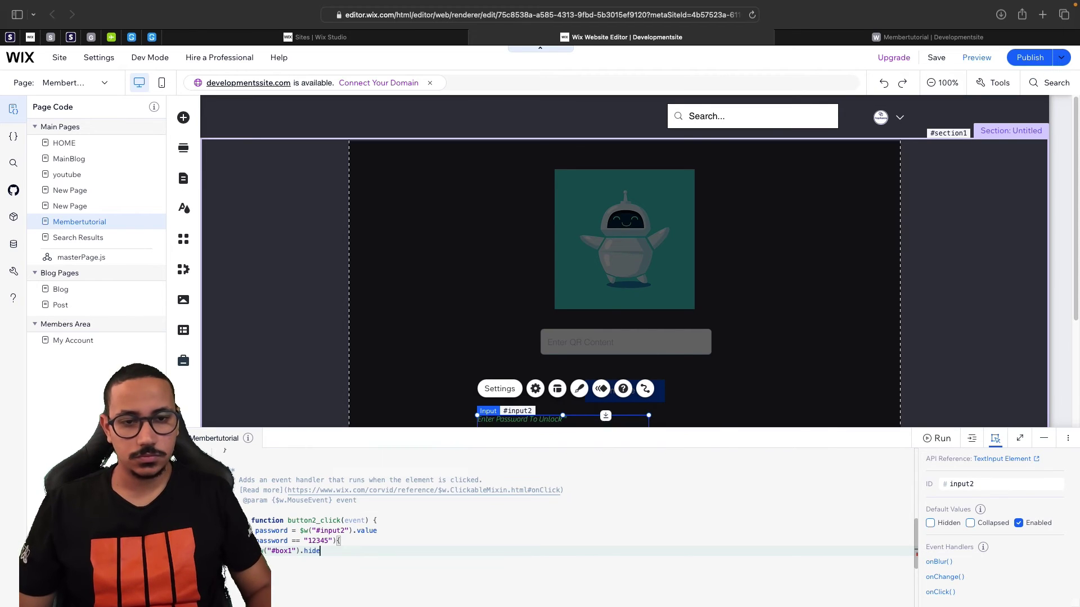
Highlight the password check line to review the completed unlock logic.
left_click(403, 503)
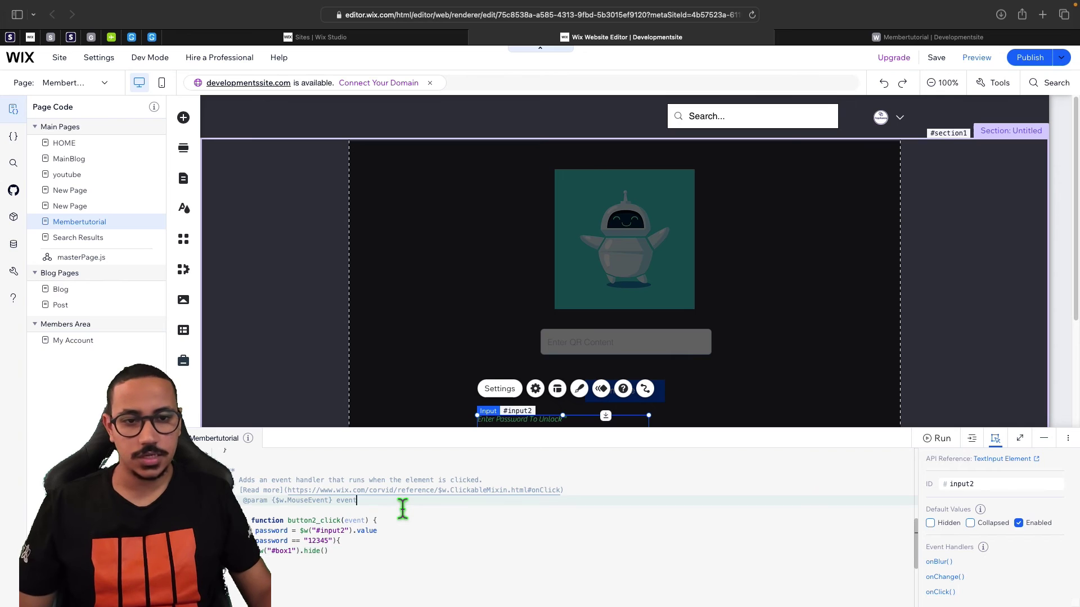
scroll(402, 506, "down", 1)
left_click_drag(247, 524, 341, 524)
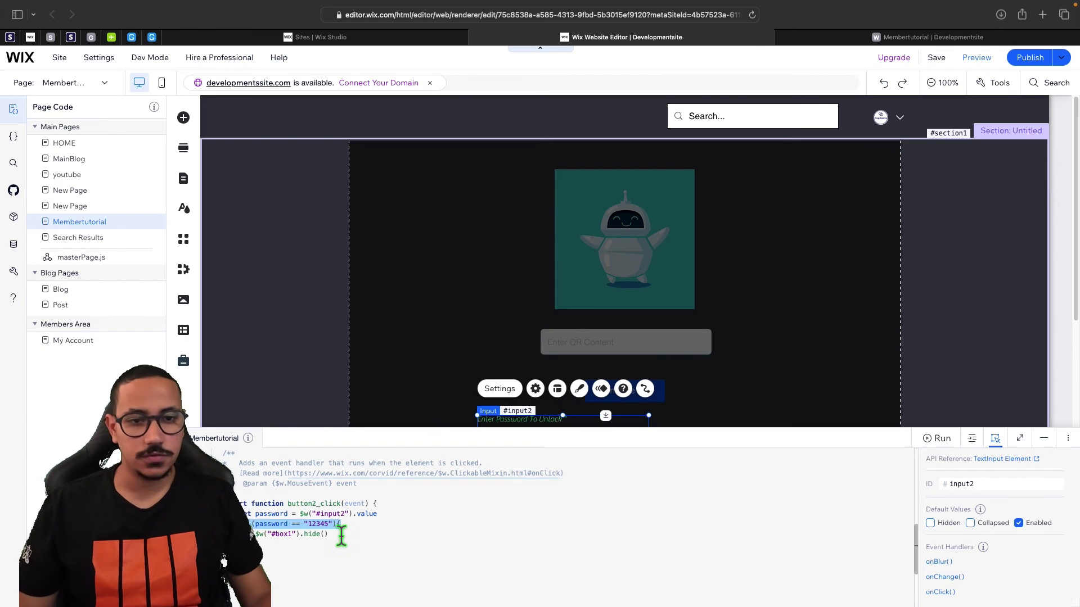
left_click(340, 540)
scroll(362, 533, "down", 2)
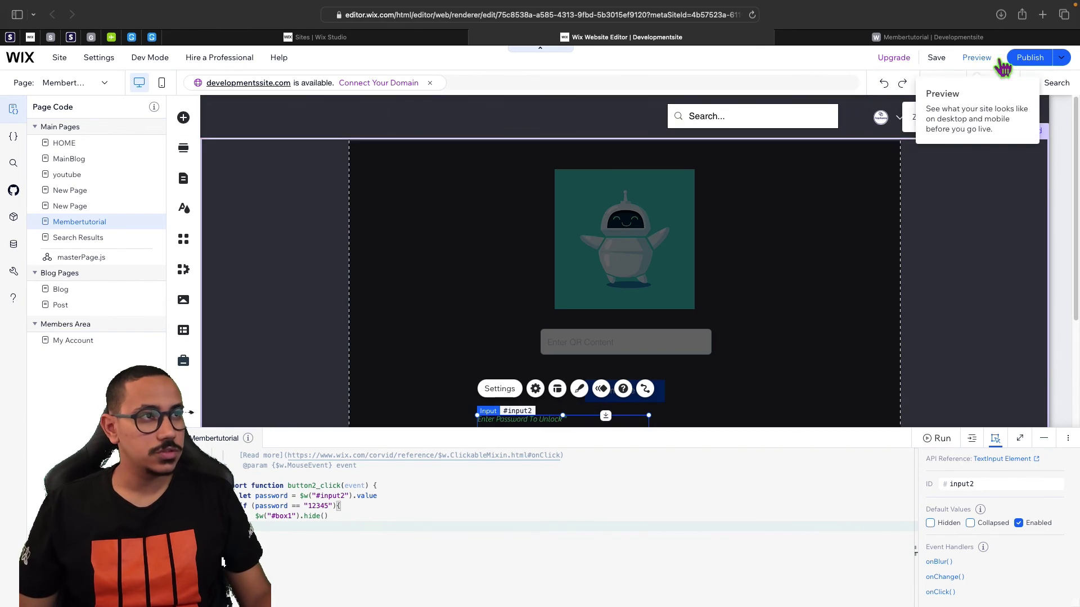
Publish the site and view the live published page.
left_click(1026, 58)
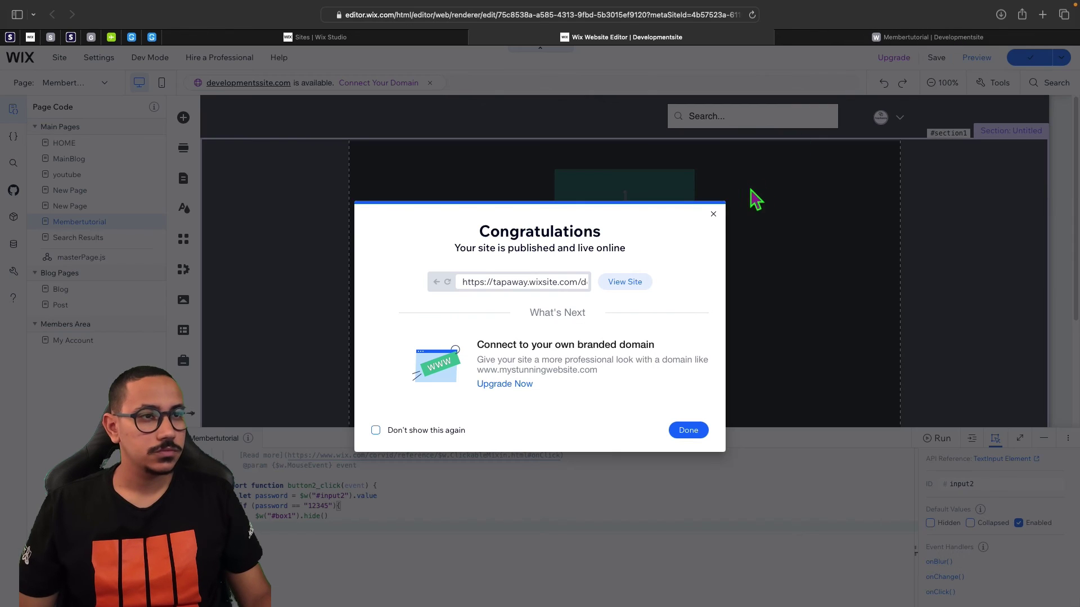
left_click(714, 214)
left_click(870, 38)
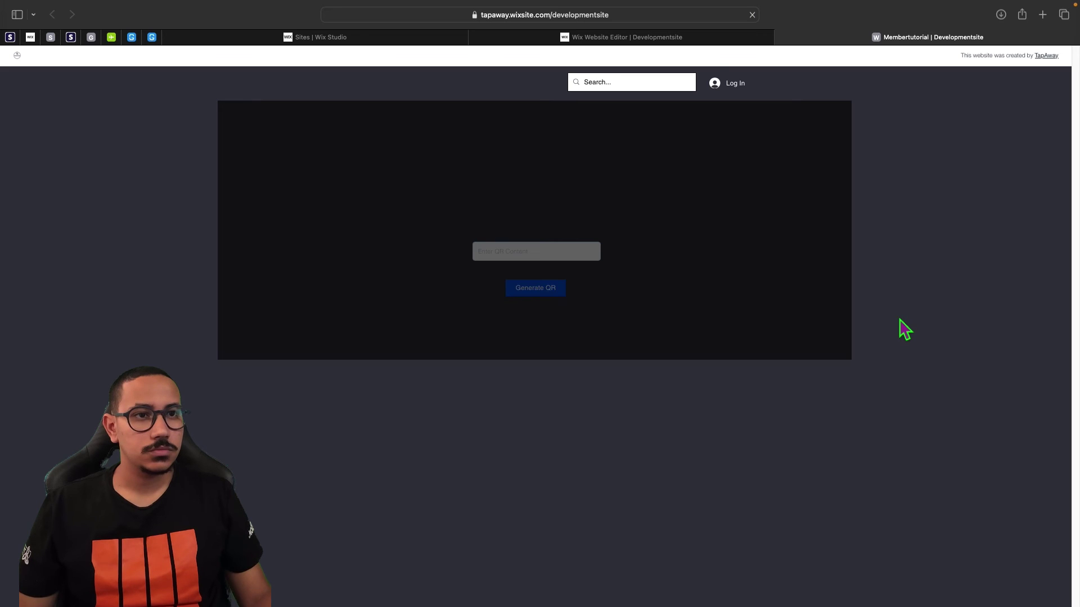
left_click(722, 42)
Recheck the live site, then return to the editor with the publish confirmation closed.
scroll(879, 214, "down", 1)
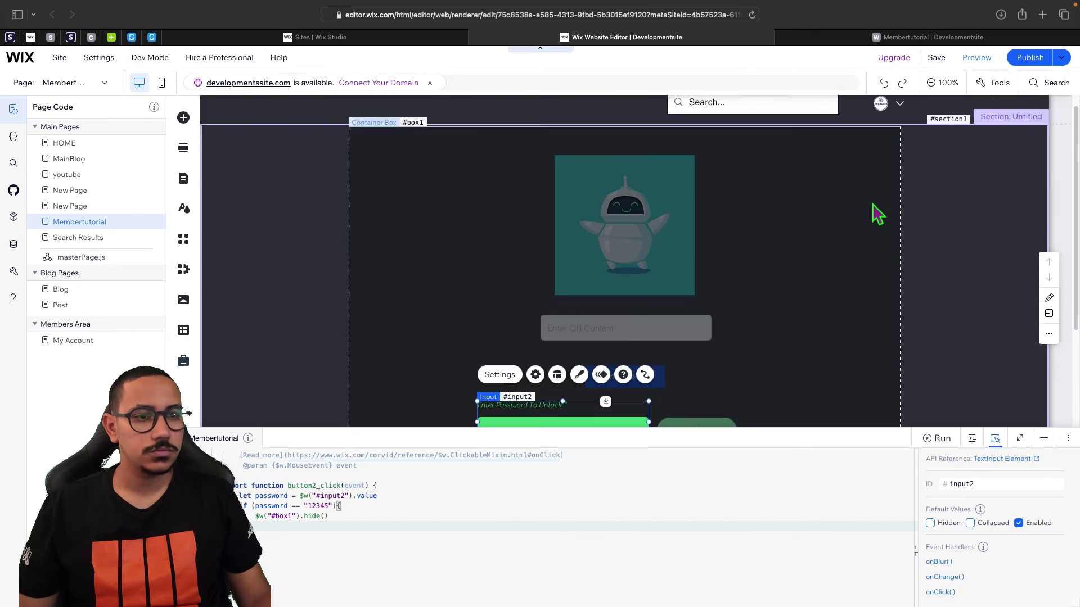
scroll(878, 214, "down", 3)
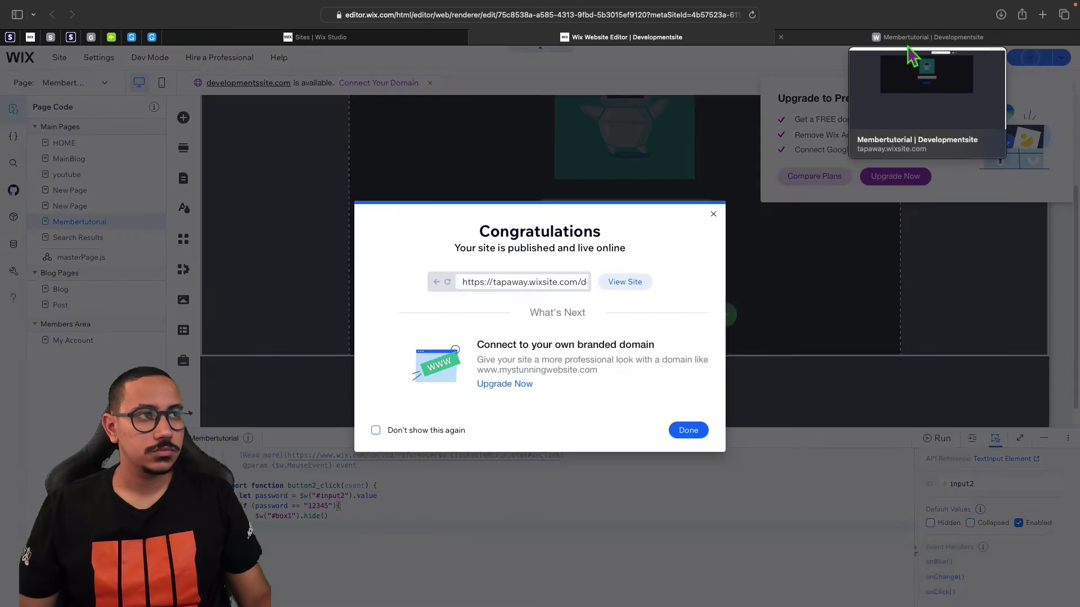
left_click(908, 39)
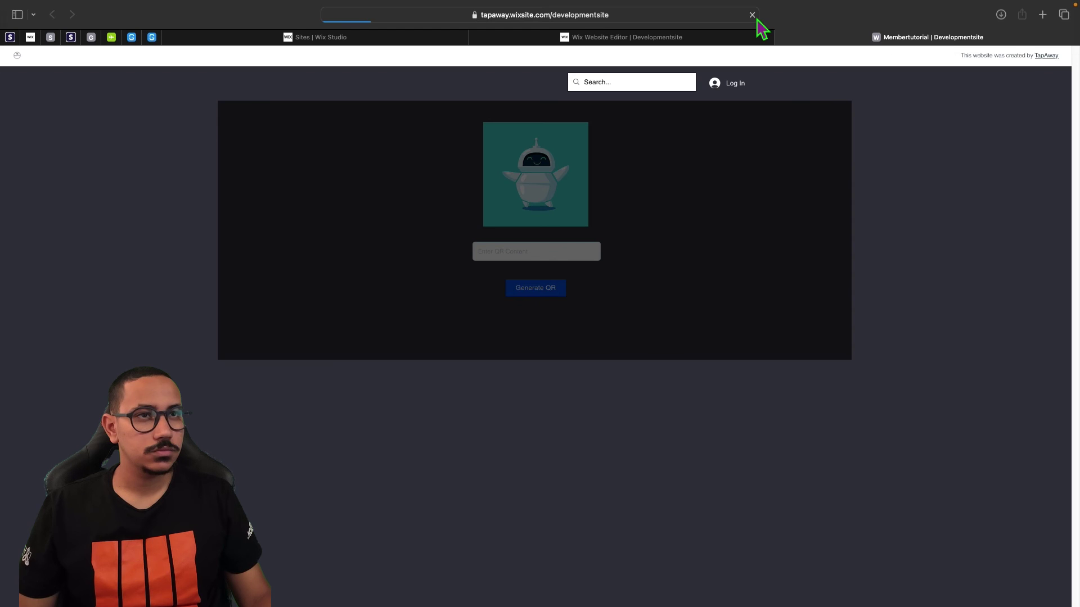
left_click(729, 41)
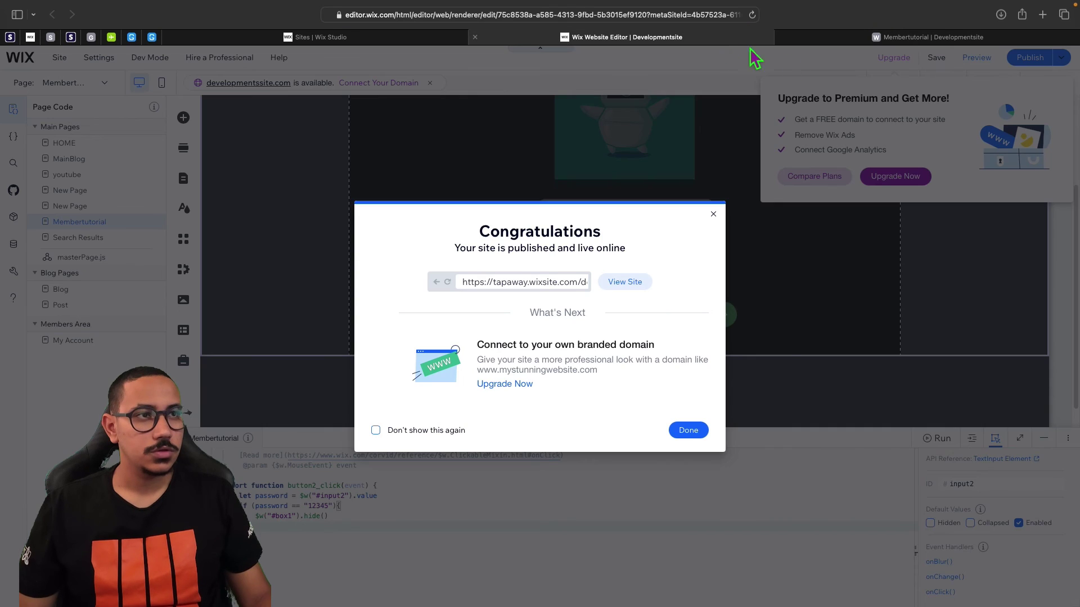
left_click(713, 214)
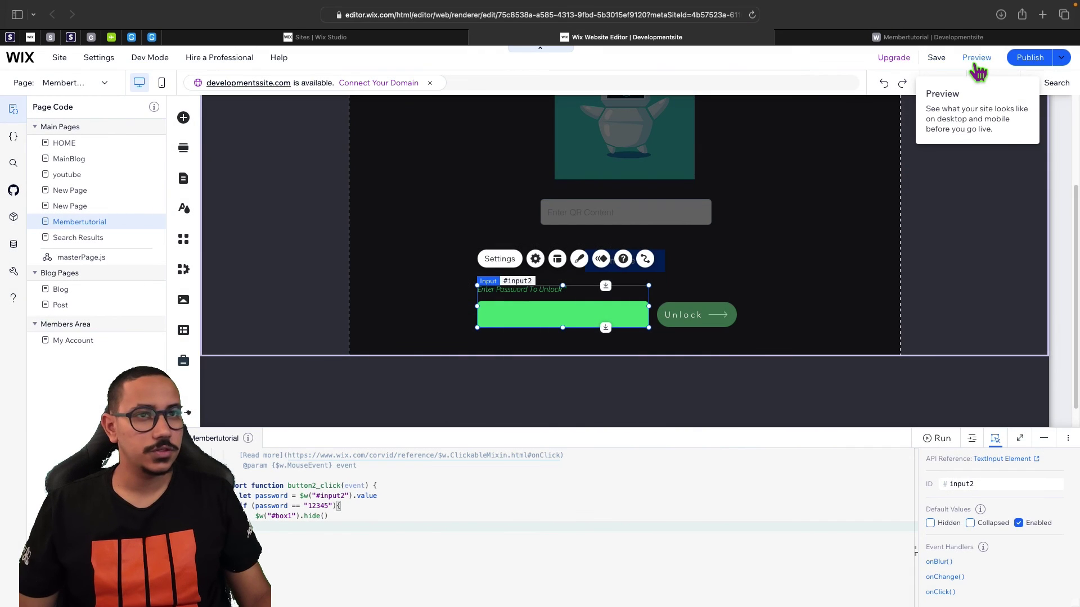
Preview the page, collapse the Developer Console, and type a wrong test password.
left_click(977, 61)
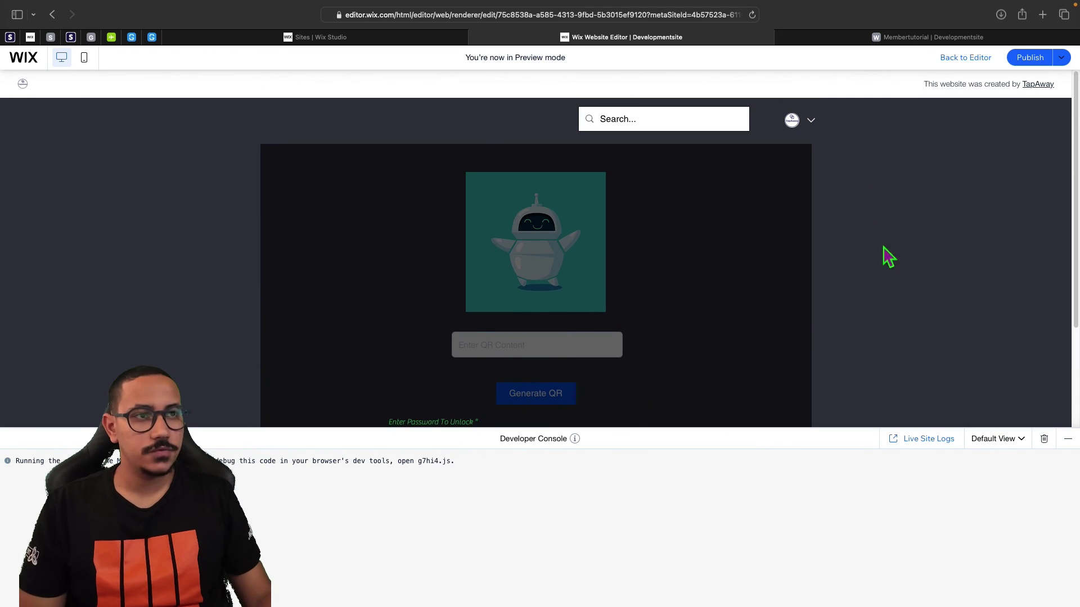
left_click(1067, 439)
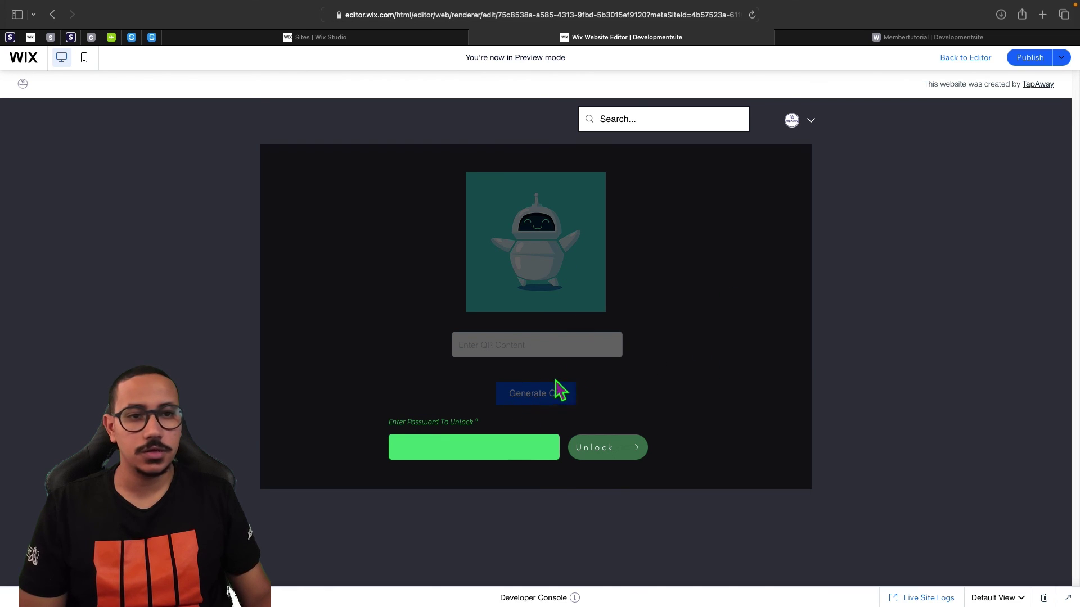
left_click(455, 454)
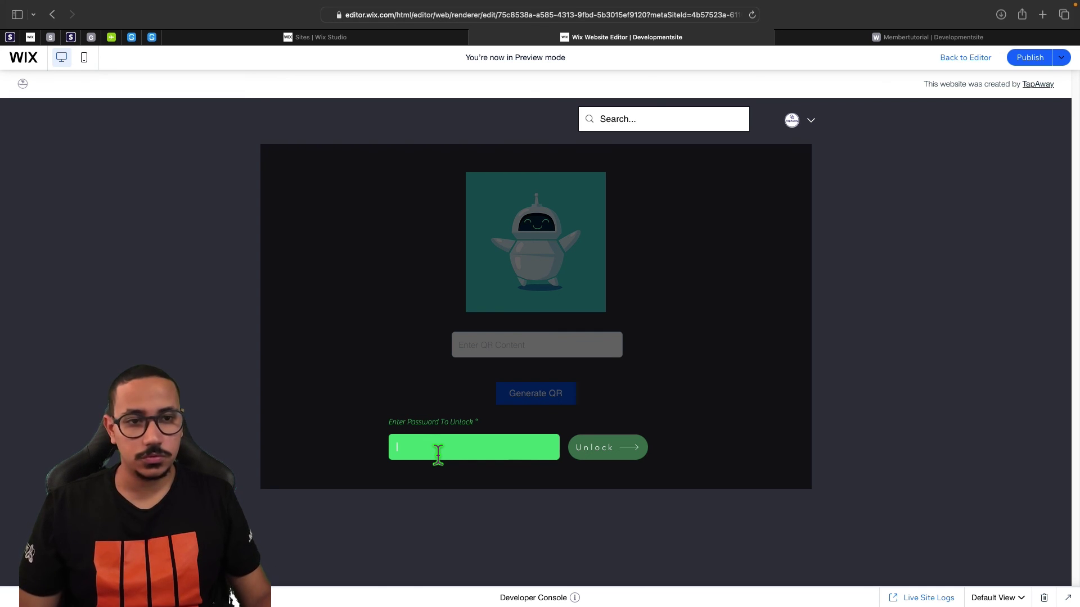
type("sdfsdsdf")
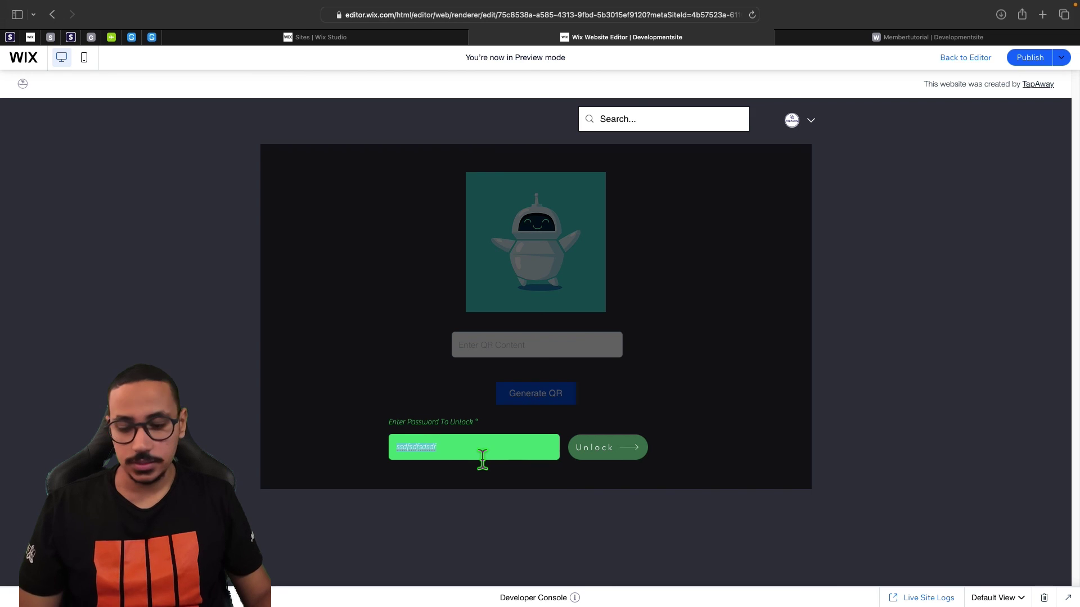
Unlock the overlay with the correct password, then enter 'wefrwef' and test Generate QR.
type("12345")
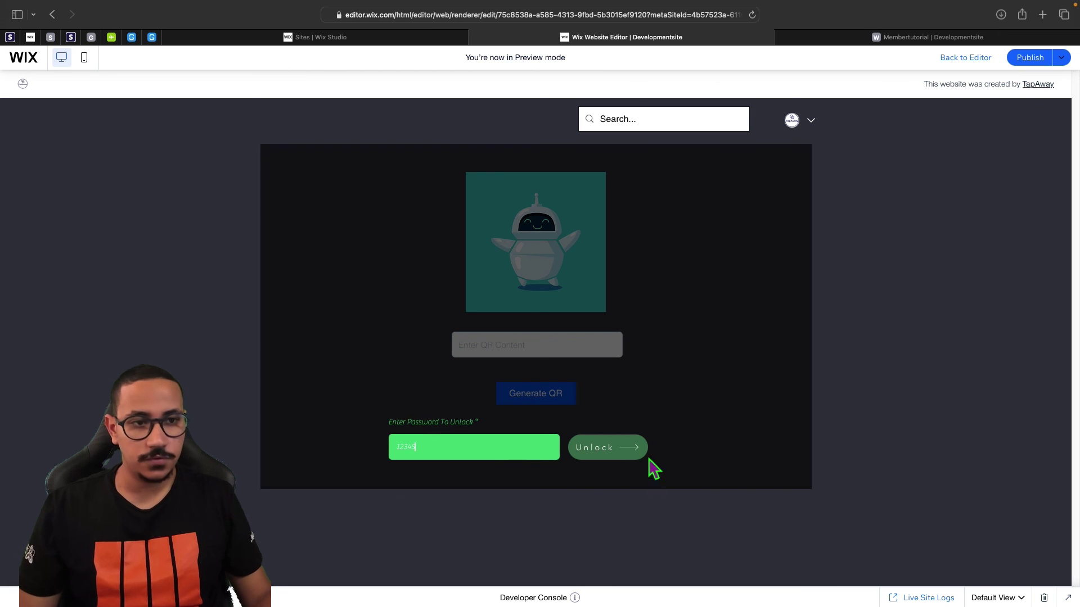
left_click(624, 453)
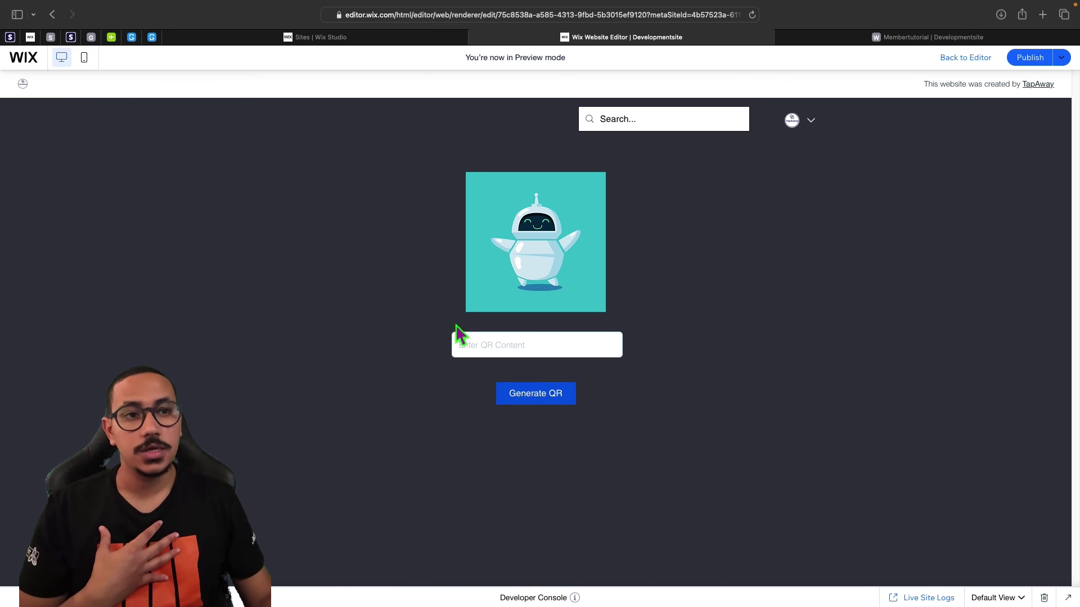
left_click(474, 344)
type("wefrwef")
left_click(539, 397)
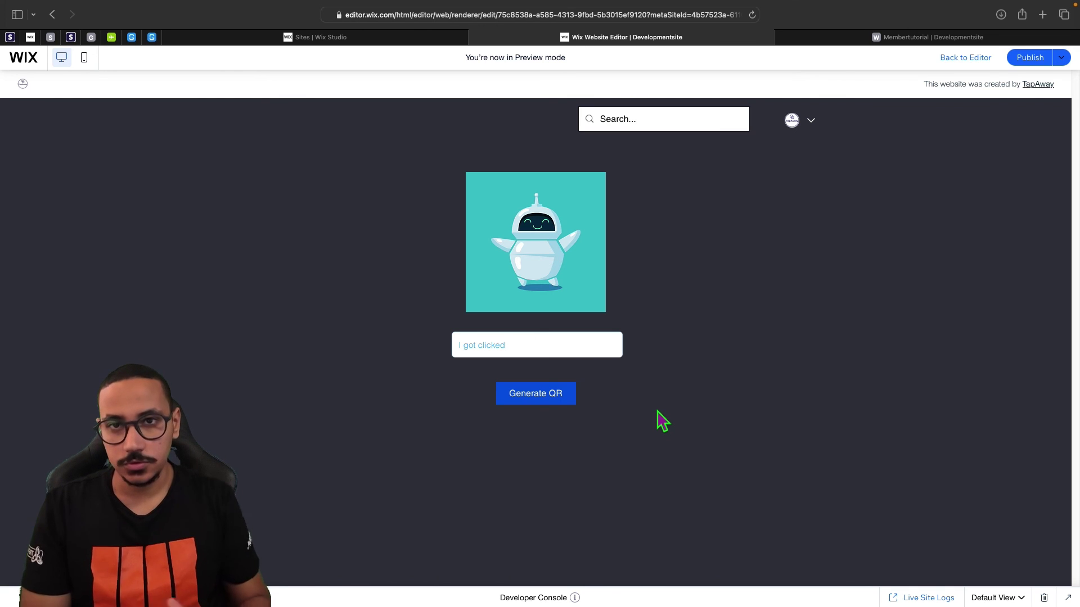
mouse_move(752, 3)
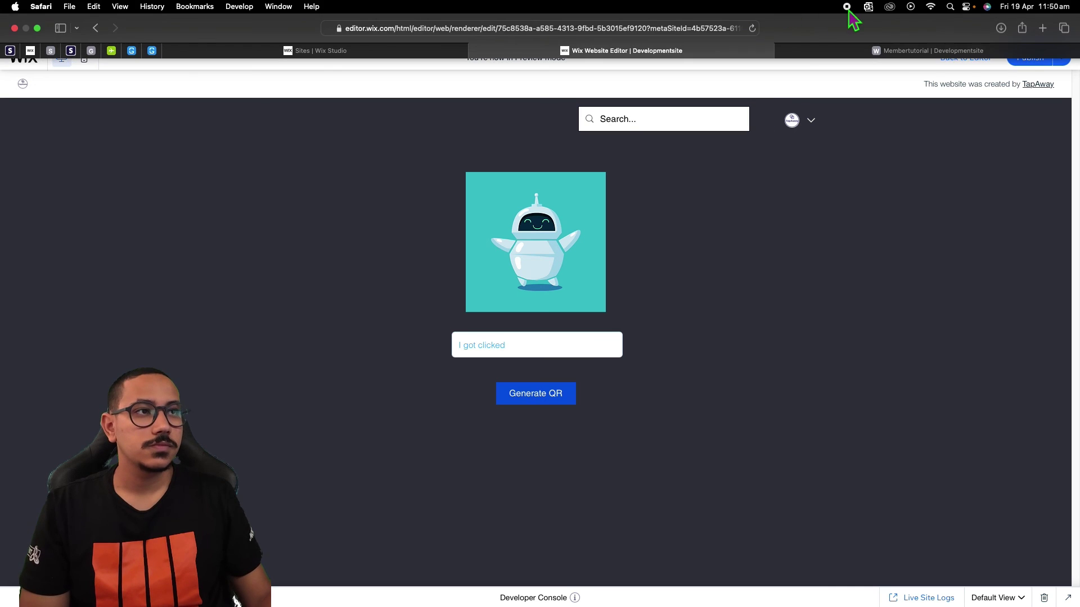
left_click(847, 9)
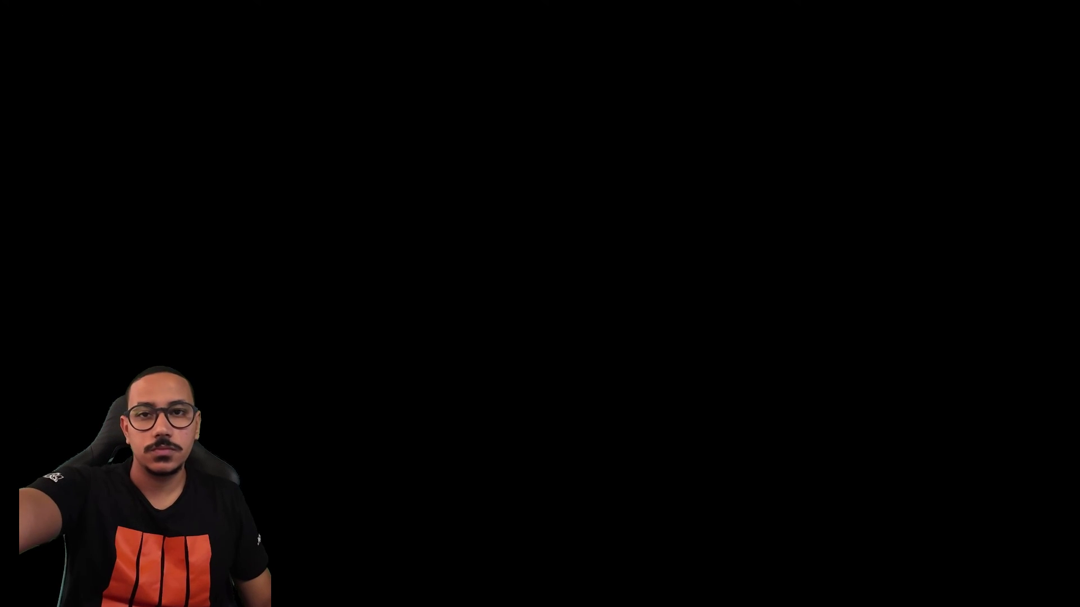